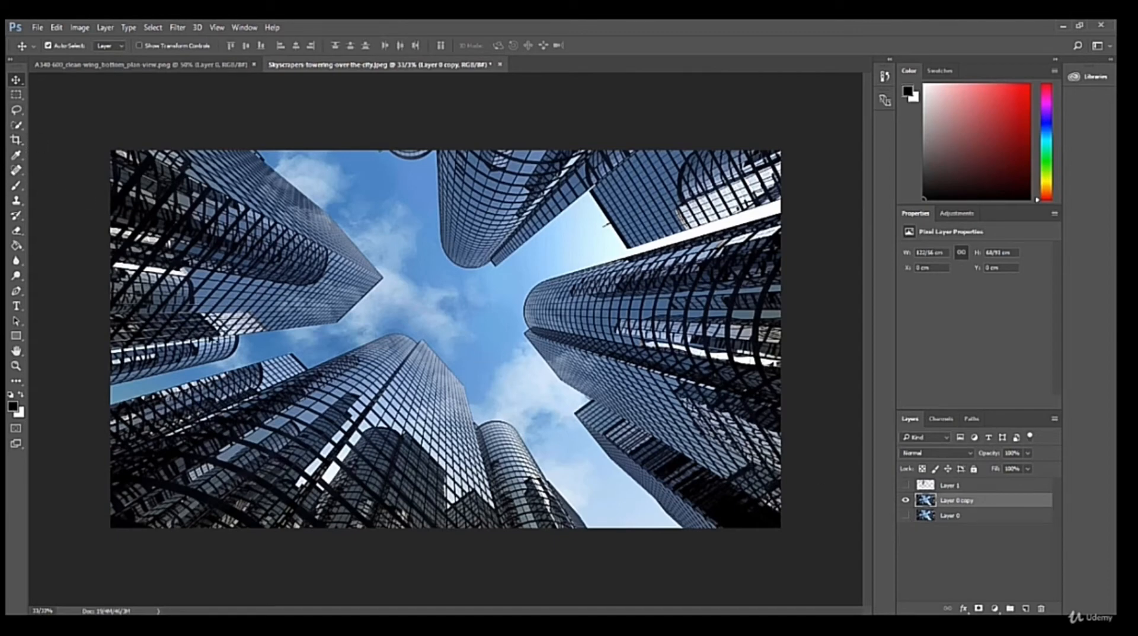
# - Select the sky between the buildings on Layer 0 copy with Quick Selection, subtract stray building areas, and delete the selected sky
pyautogui.click(17, 125)
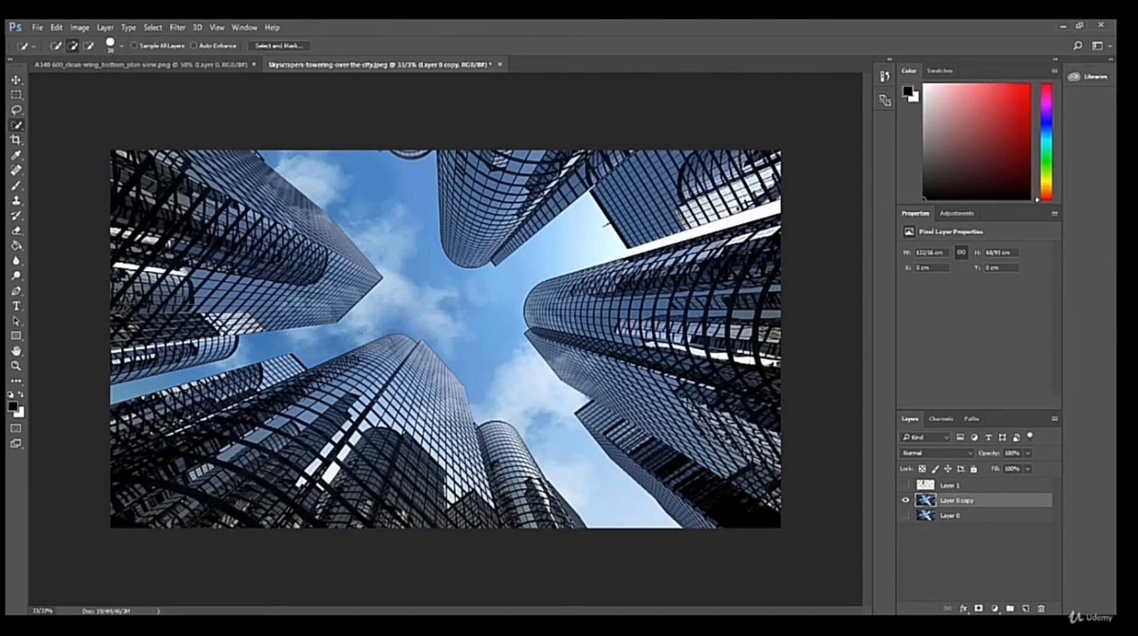
pyautogui.moveTo(300, 178)
pyautogui.mouseDown()
pyautogui.moveTo(328, 176)
pyautogui.moveTo(507, 384)
pyautogui.mouseUp()
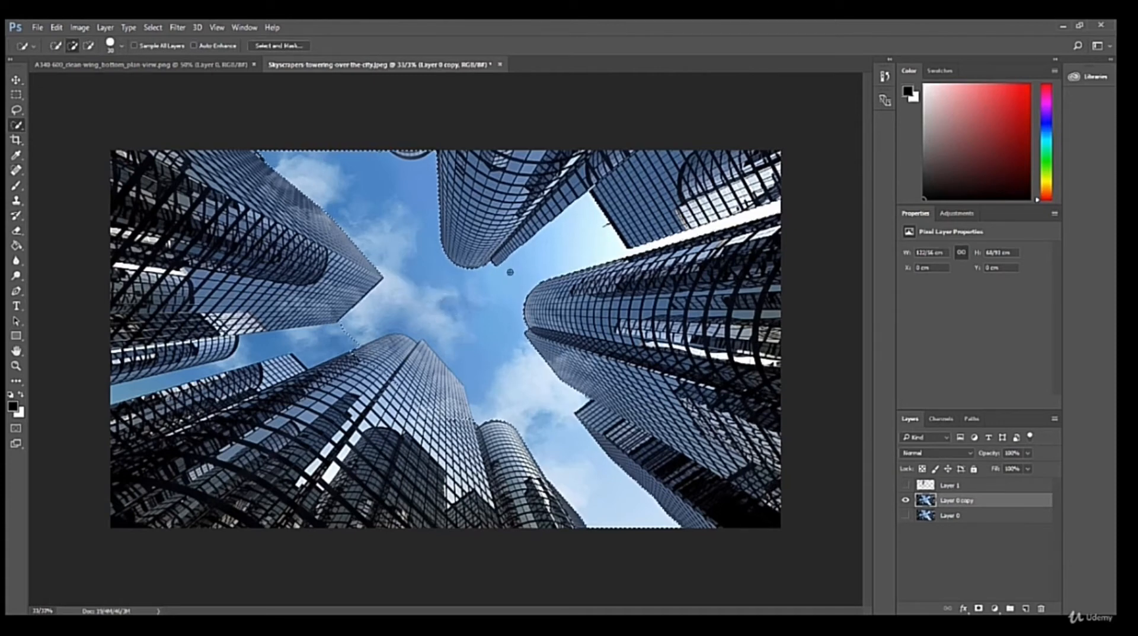
pyautogui.moveTo(244, 350); pyautogui.dragTo(152, 386)
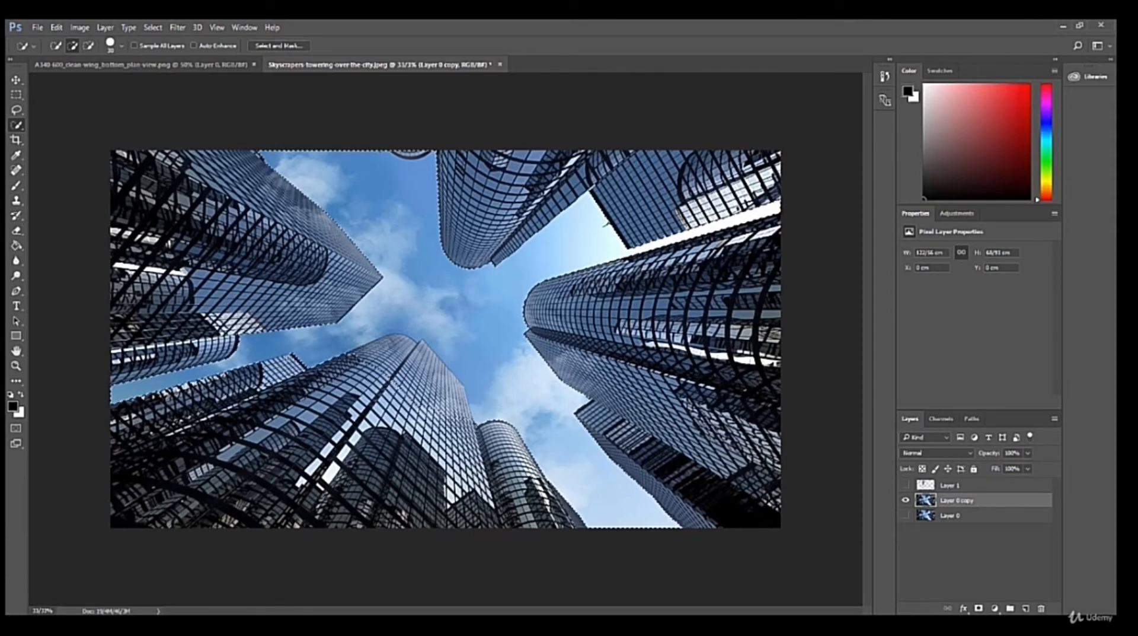
pyautogui.press('alt')
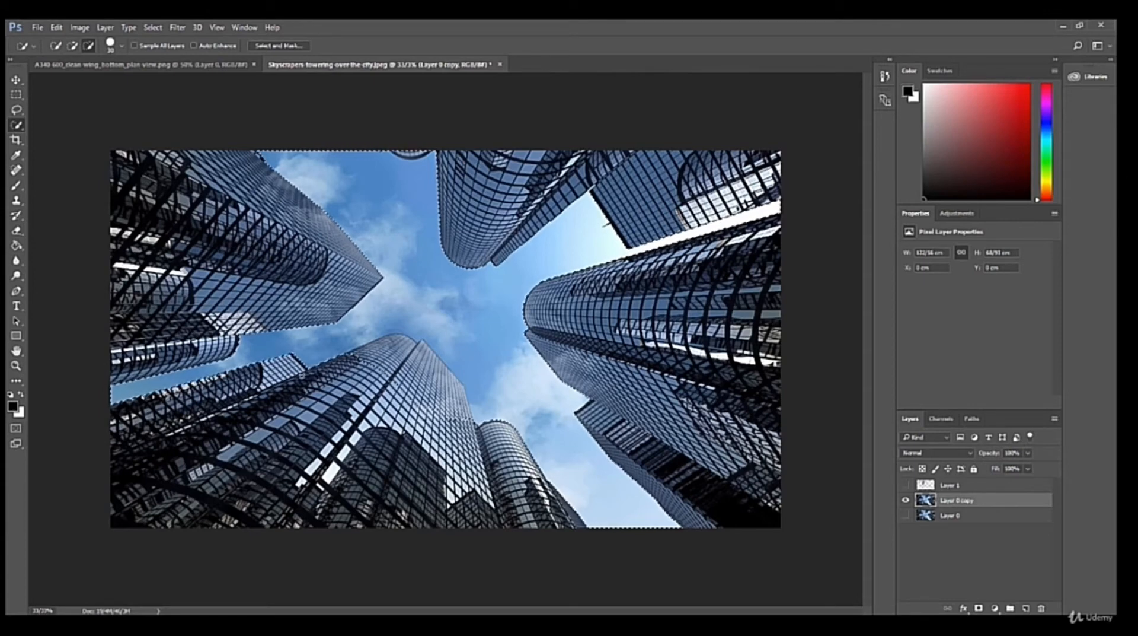
pyautogui.moveTo(354, 357)
pyautogui.mouseDown()
pyautogui.moveTo(420, 359)
pyautogui.moveTo(416, 386)
pyautogui.mouseUp()
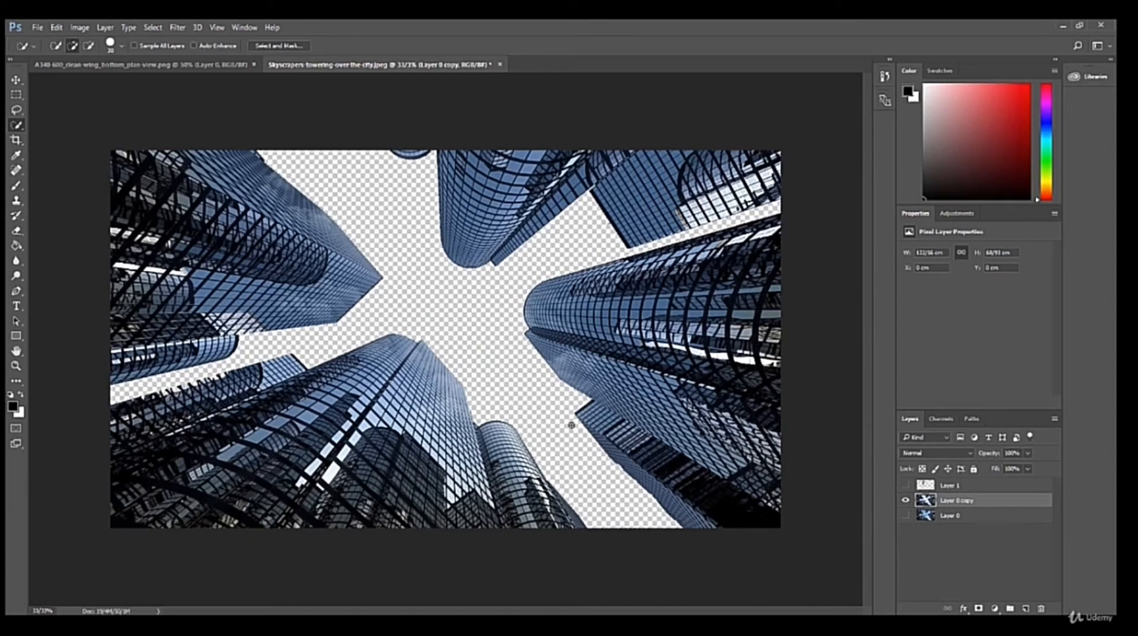
# - Rename Layer 0 as cloud, Layer 0 copy as building, and Layer 1 as airplane
pyautogui.doubleClick(951, 516)
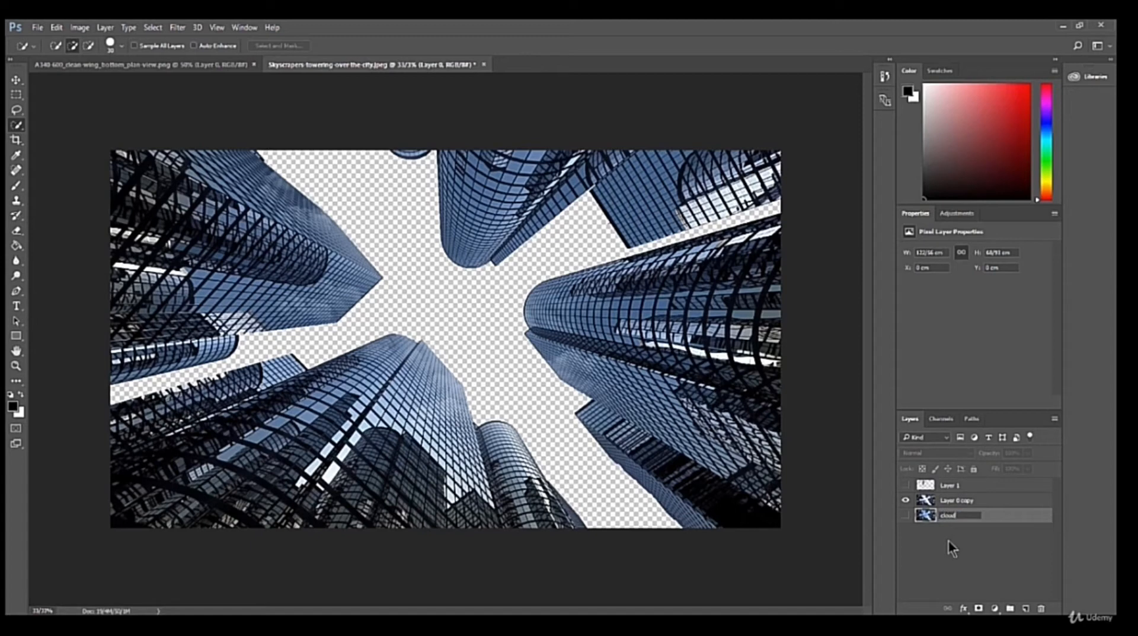
pyautogui.doubleClick(961, 501)
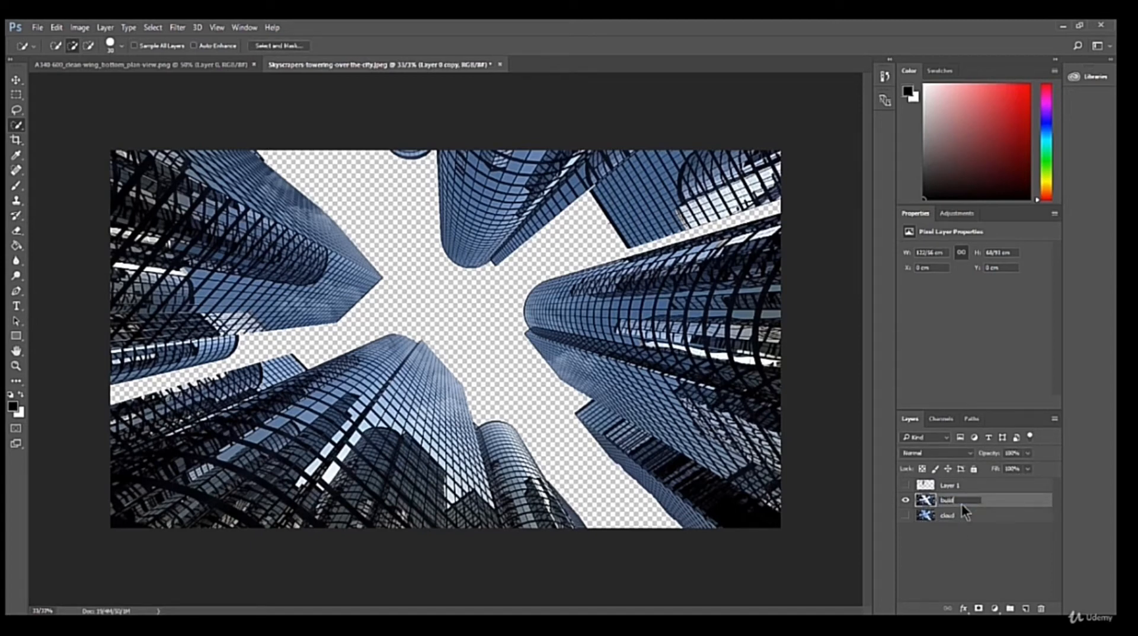
pyautogui.write('building')
pyautogui.doubleClick(964, 485)
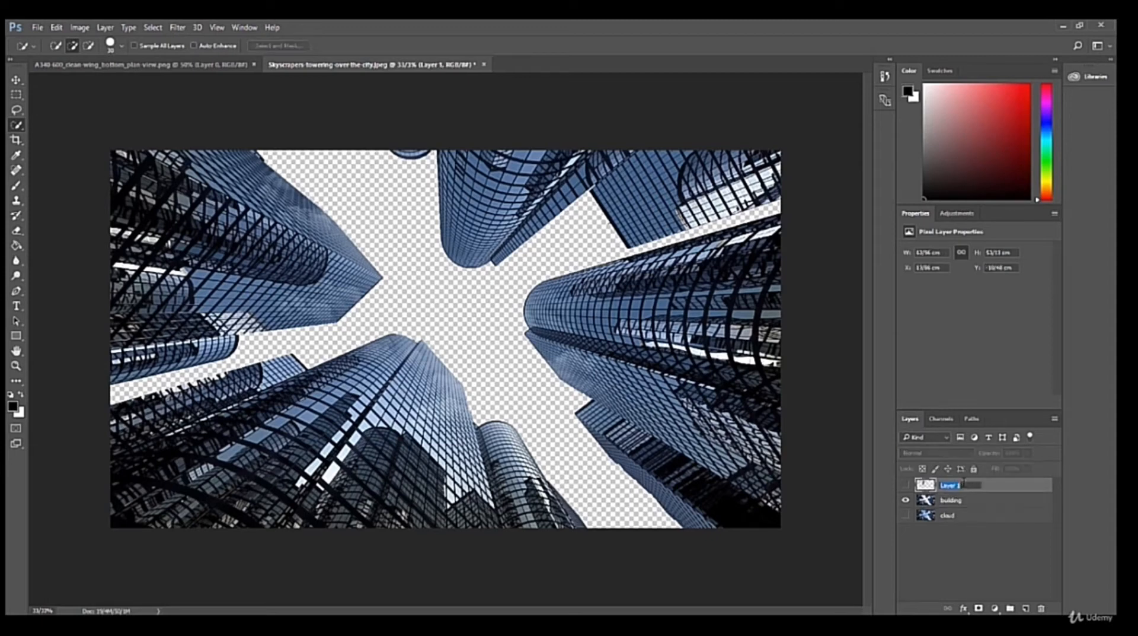
pyautogui.write('s')
pyautogui.click(934, 551)
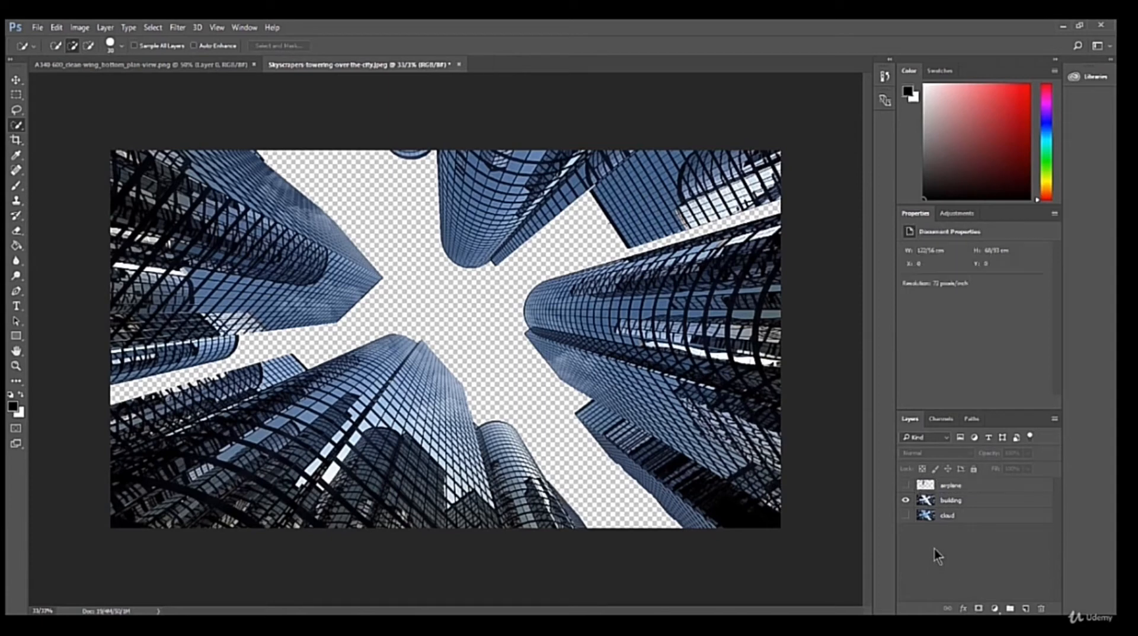
# - Show only the cloud layer and outline the open sky between the buildings with the Lasso tool
pyautogui.click(945, 517)
pyautogui.click(905, 516)
pyautogui.click(906, 500)
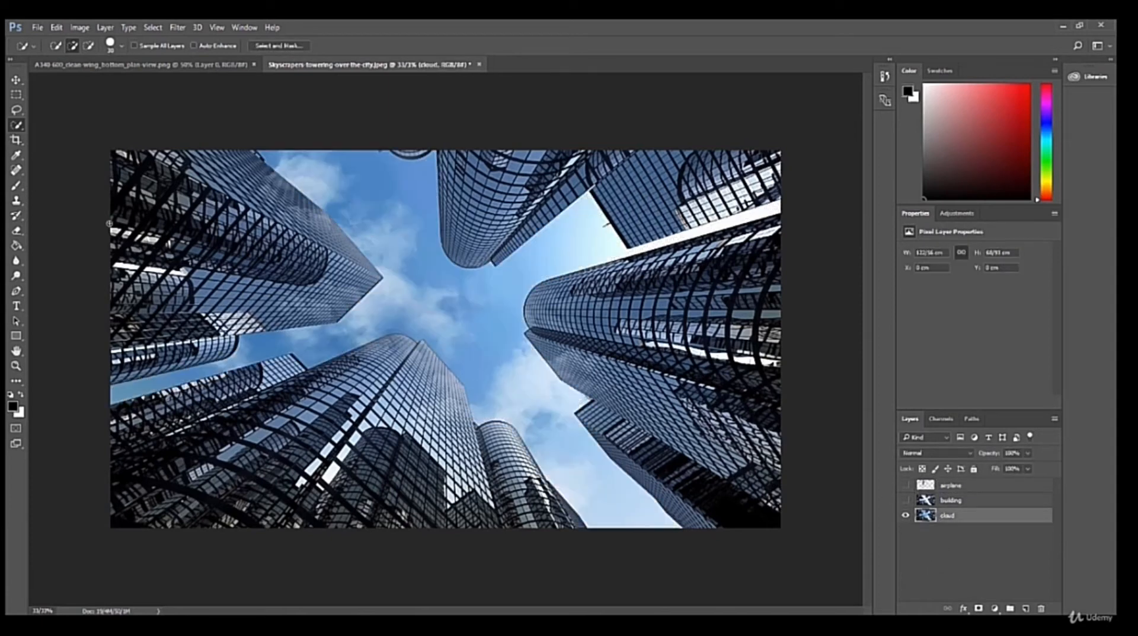
pyautogui.click(16, 110)
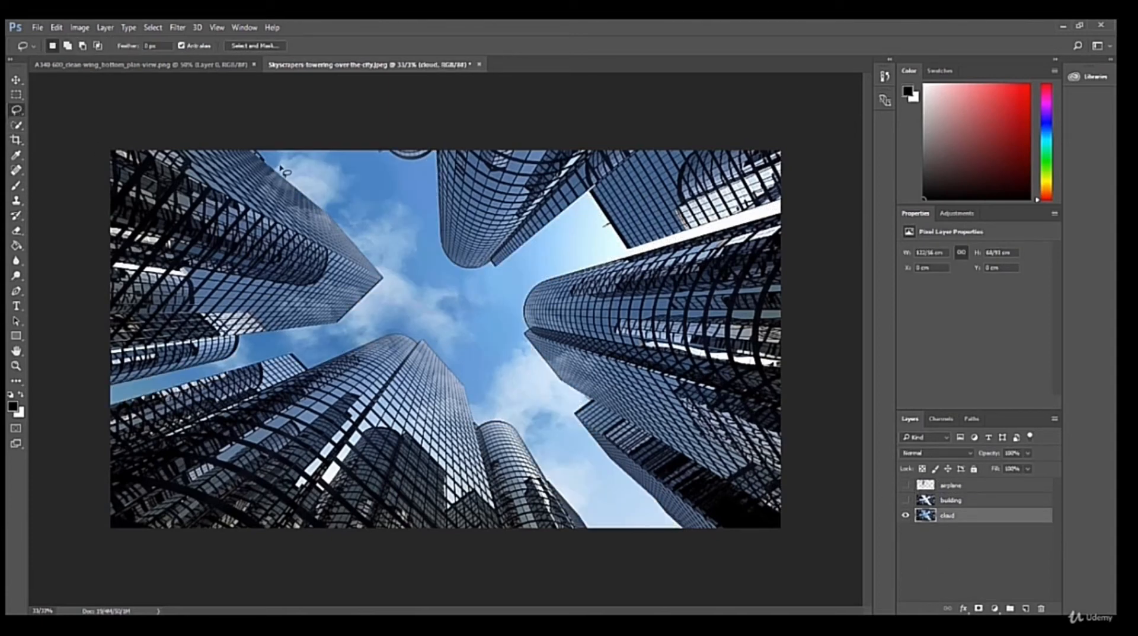
pyautogui.moveTo(280, 168)
pyautogui.mouseDown()
pyautogui.moveTo(327, 197)
pyautogui.moveTo(394, 283)
pyautogui.moveTo(354, 327)
pyautogui.moveTo(410, 319)
pyautogui.moveTo(524, 433)
pyautogui.moveTo(576, 463)
pyautogui.moveTo(520, 352)
pyautogui.moveTo(521, 281)
pyautogui.moveTo(544, 260)
pyautogui.moveTo(507, 283)
pyautogui.moveTo(473, 284)
pyautogui.moveTo(436, 267)
pyautogui.moveTo(414, 170)
pyautogui.moveTo(283, 167)
pyautogui.mouseUp()
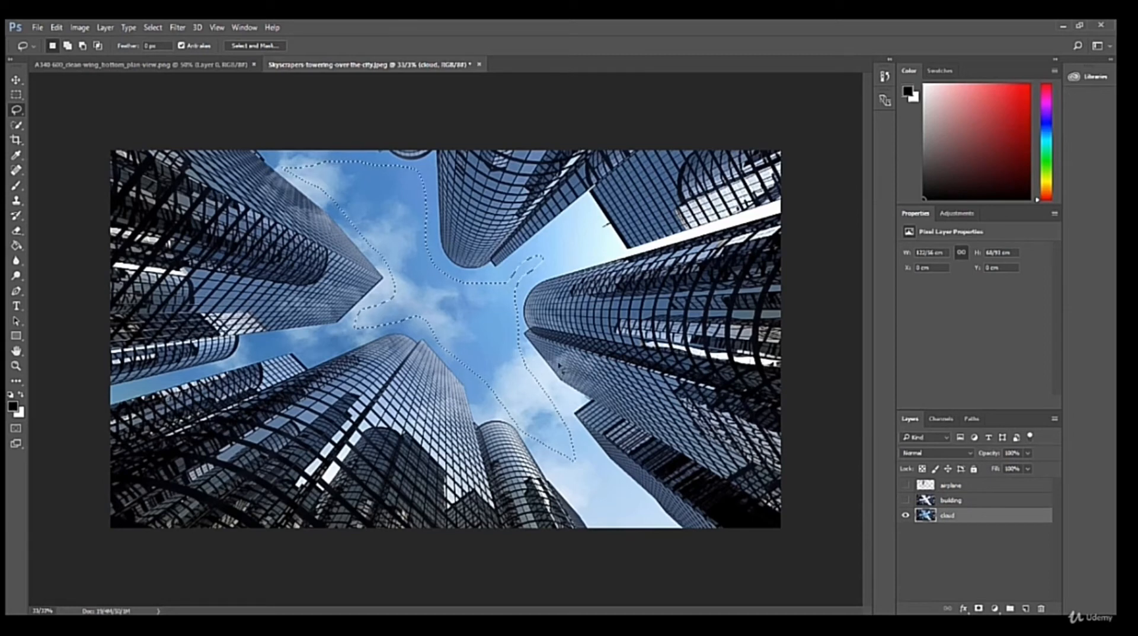
# - Invert the selection and fill it with Content-Aware, using Color Adaptation, Normal mode and 100% opacity
pyautogui.hotkey('shift', 'ctrl', 'i')
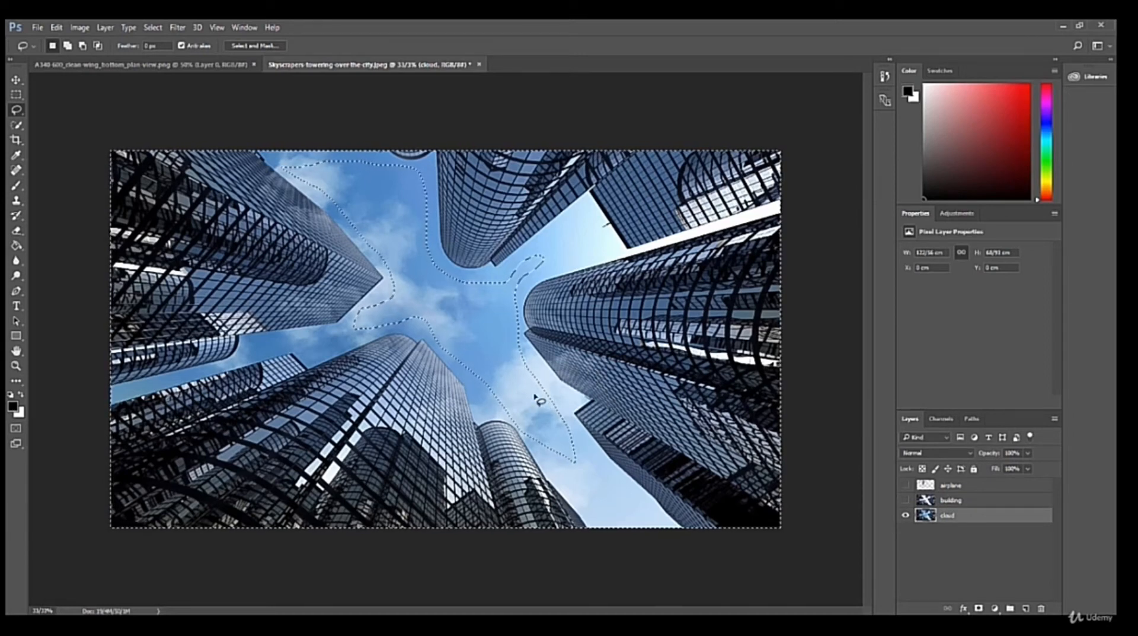
pyautogui.click(57, 27)
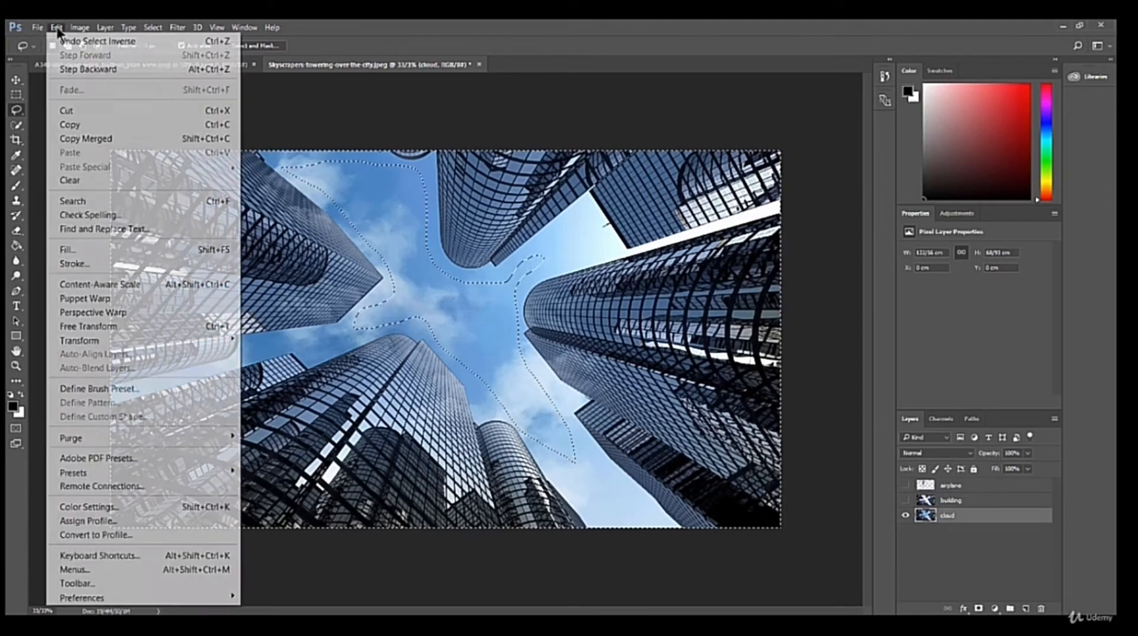
pyautogui.click(79, 251)
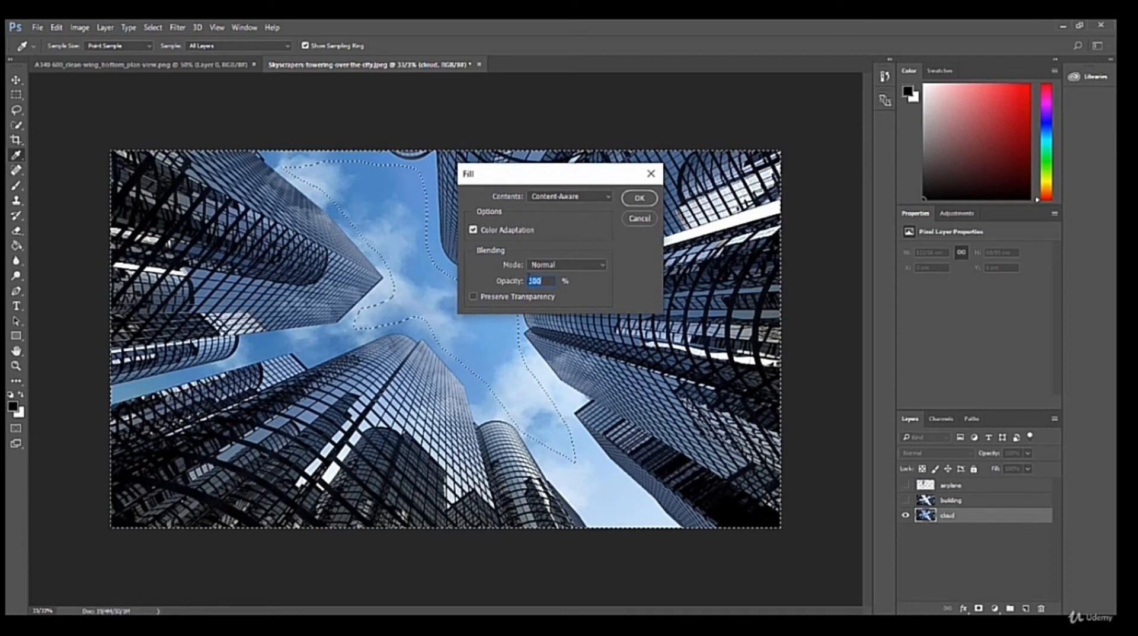
pyautogui.click(638, 198)
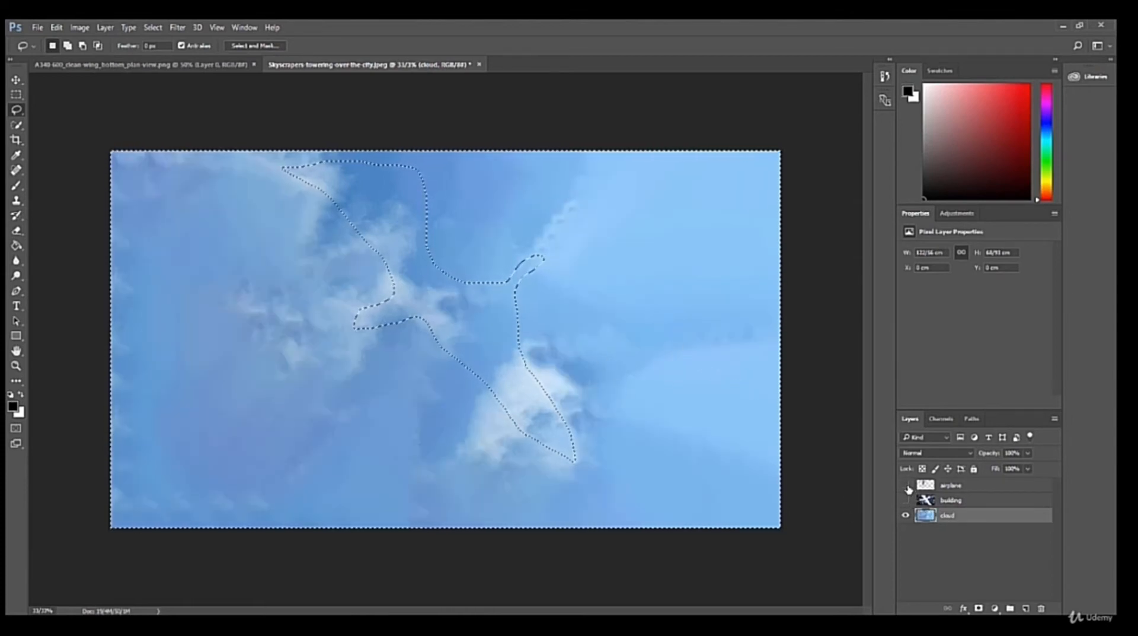
# - Make the airplane and building layers visible again and clear the selection
pyautogui.click(908, 486)
pyautogui.click(908, 500)
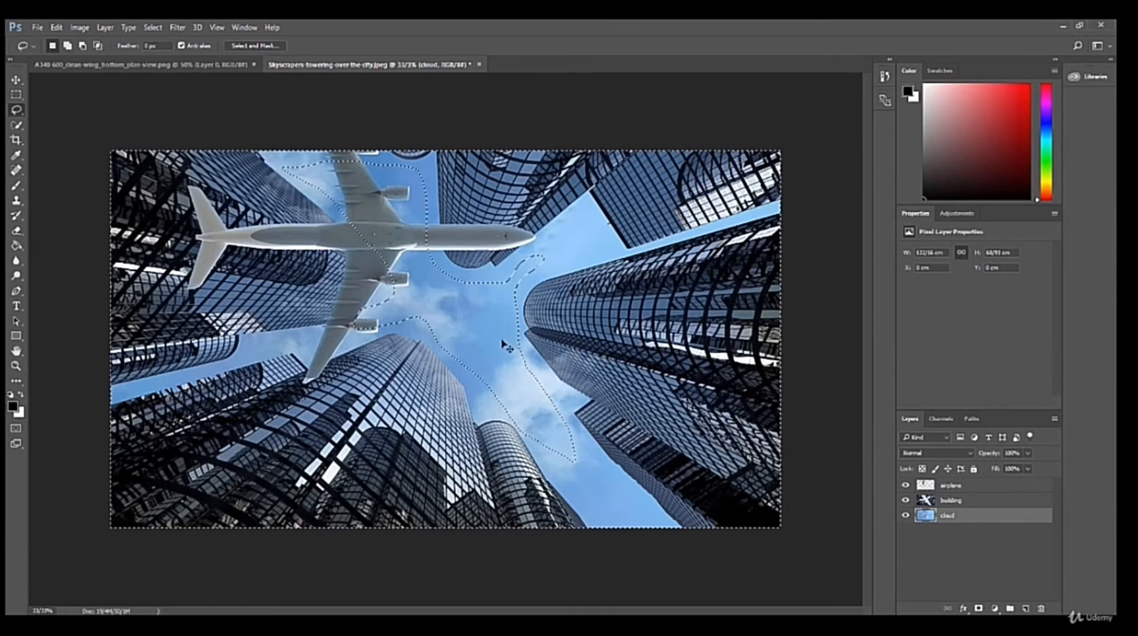
pyautogui.hotkey('ctrl', 'd')
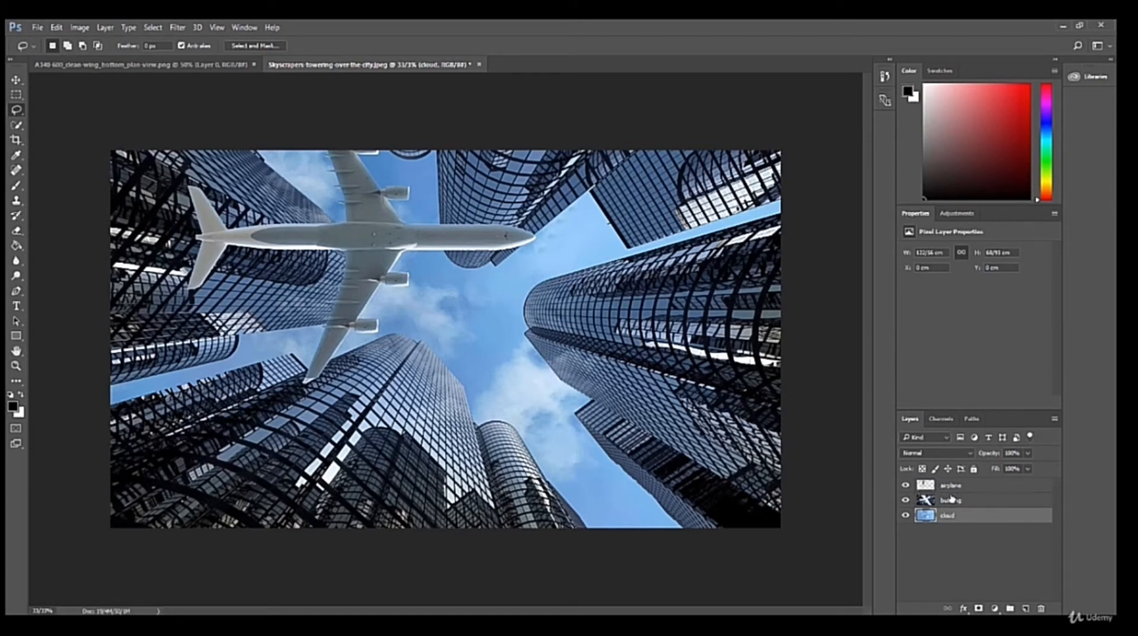
# - Convert the cloud, building and airplane layers each to a Smart Object
pyautogui.rightClick(959, 517)
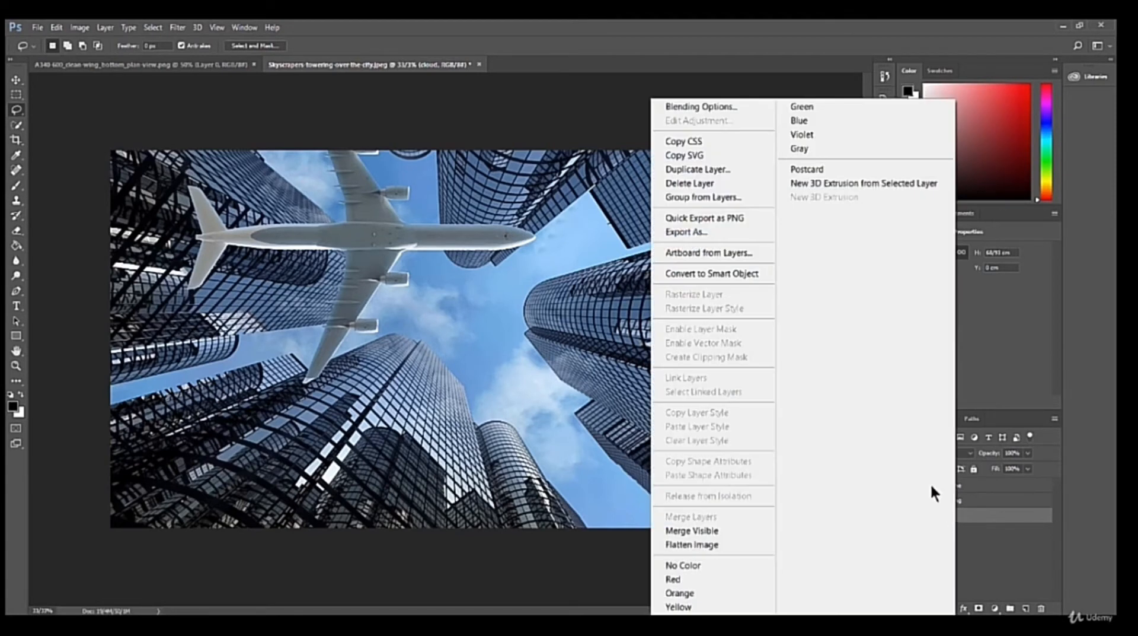
pyautogui.click(736, 273)
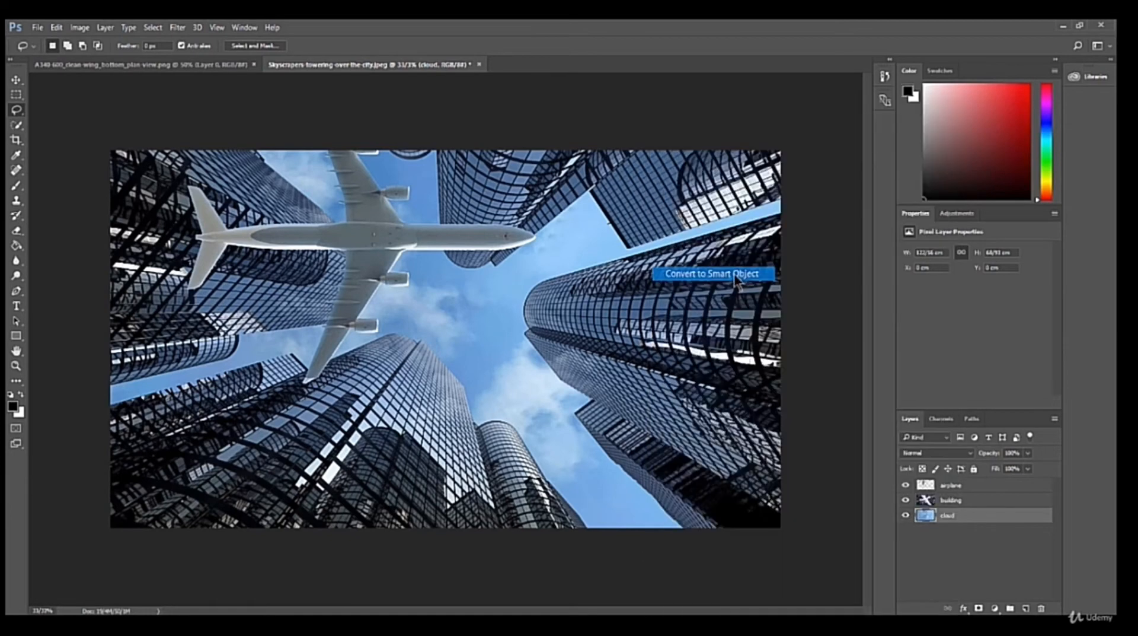
pyautogui.rightClick(954, 501)
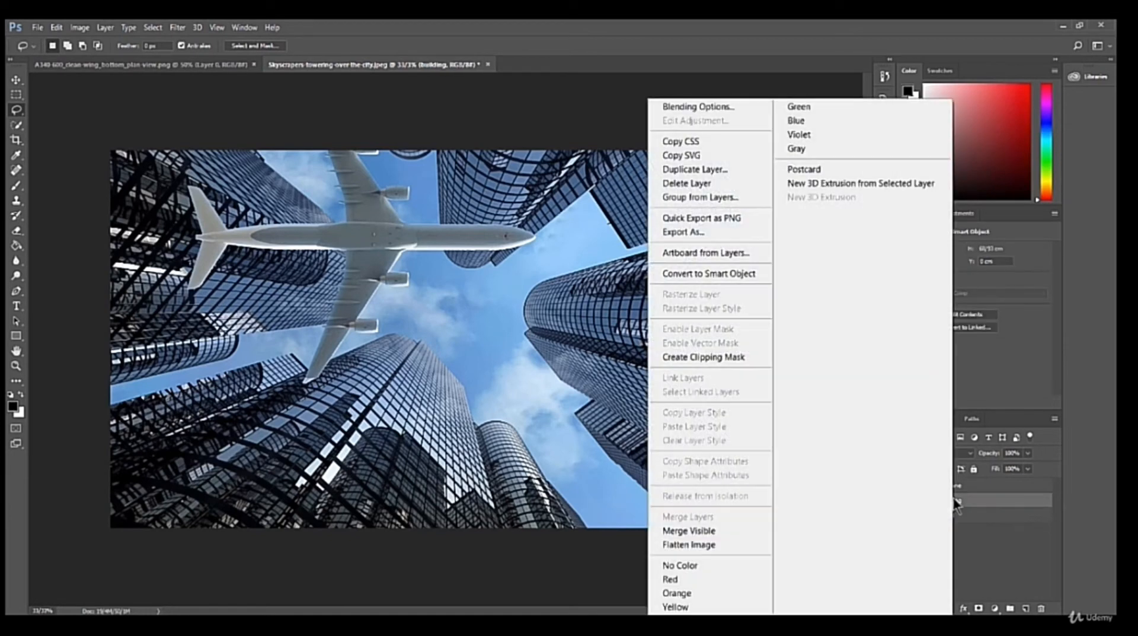
pyautogui.click(731, 277)
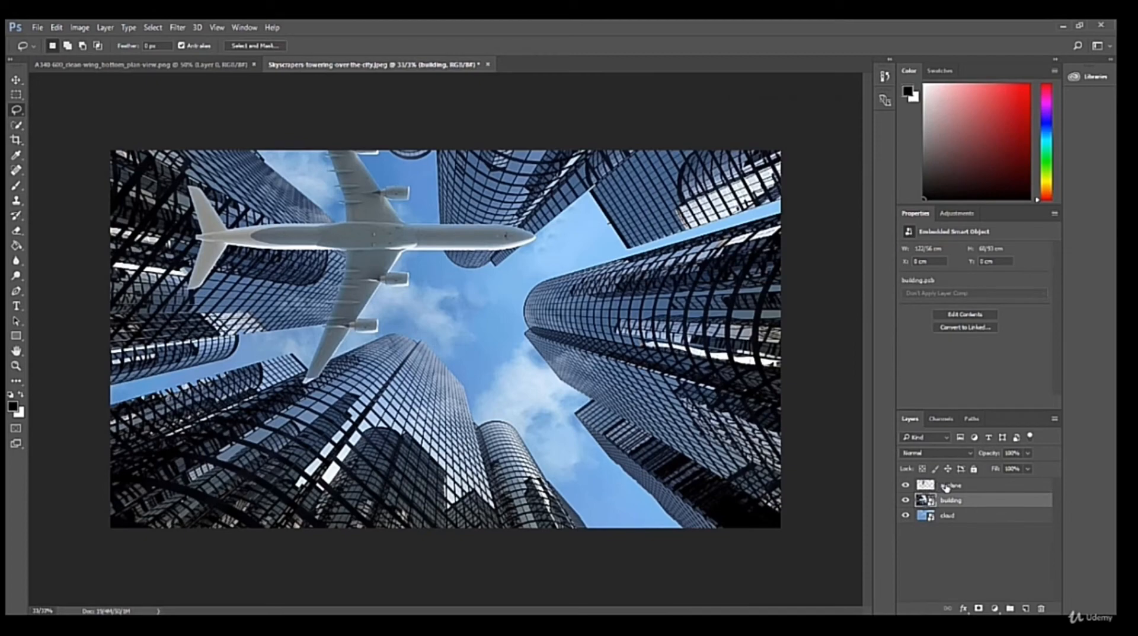
pyautogui.rightClick(935, 485)
pyautogui.click(707, 276)
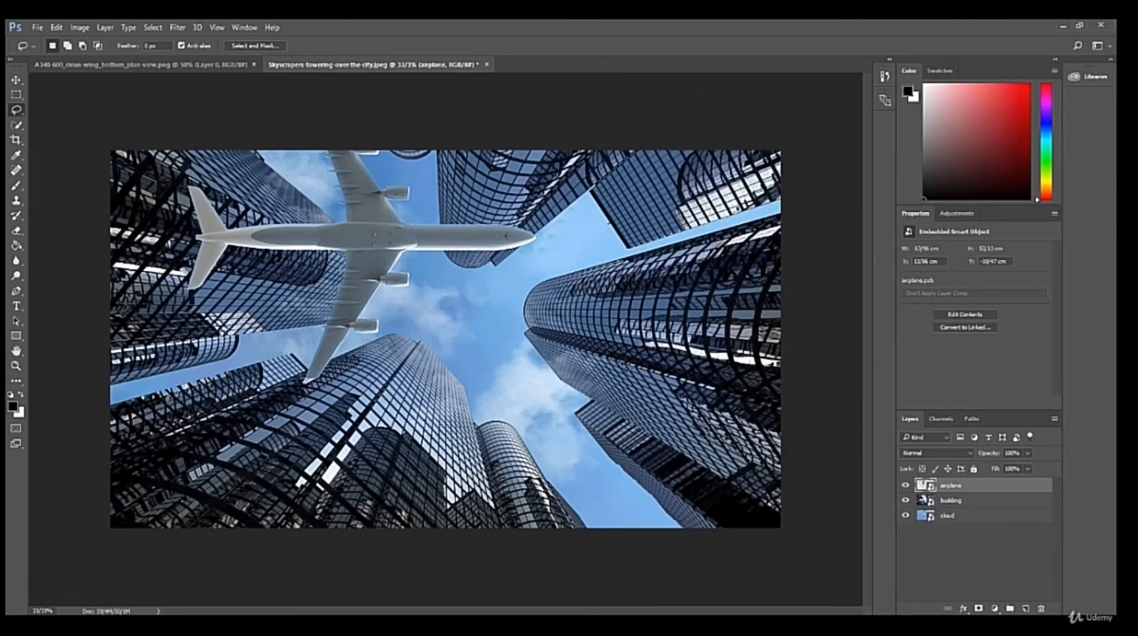
# - Scale the airplane to about 74% width and 66% height, rotate it about -20°, and place it beyond the canvas's lower-left edge
pyautogui.hotkey('ctrl', 't')
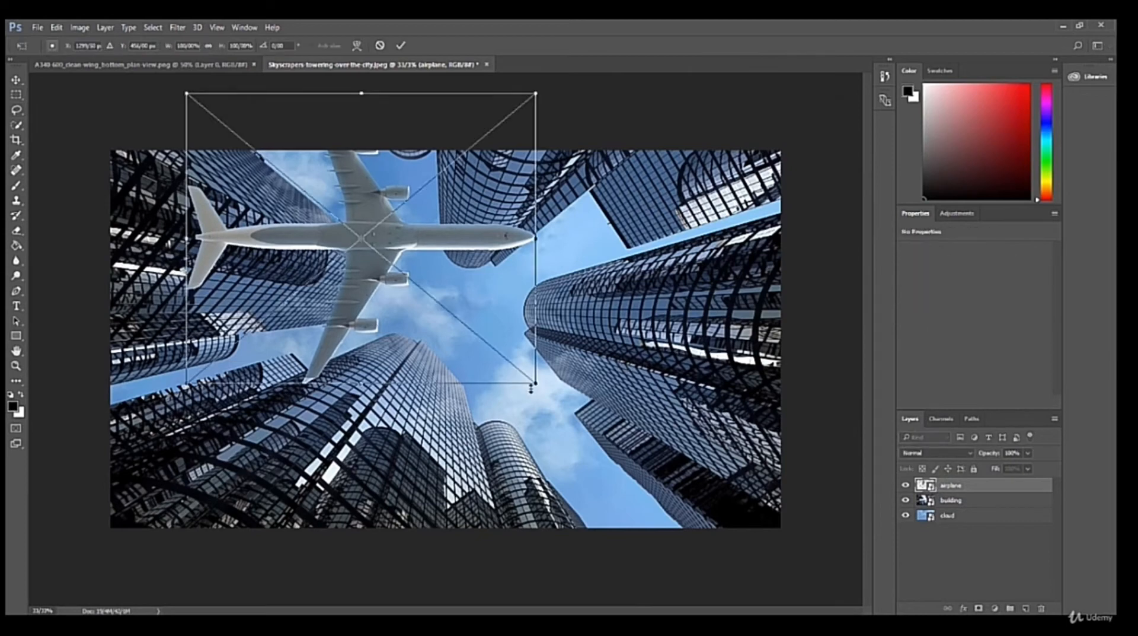
pyautogui.moveTo(537, 382); pyautogui.dragTo(445, 285)
pyautogui.moveTo(363, 257); pyautogui.dragTo(198, 433)
pyautogui.moveTo(303, 494); pyautogui.dragTo(336, 429)
pyautogui.moveTo(246, 368); pyautogui.dragTo(100, 449)
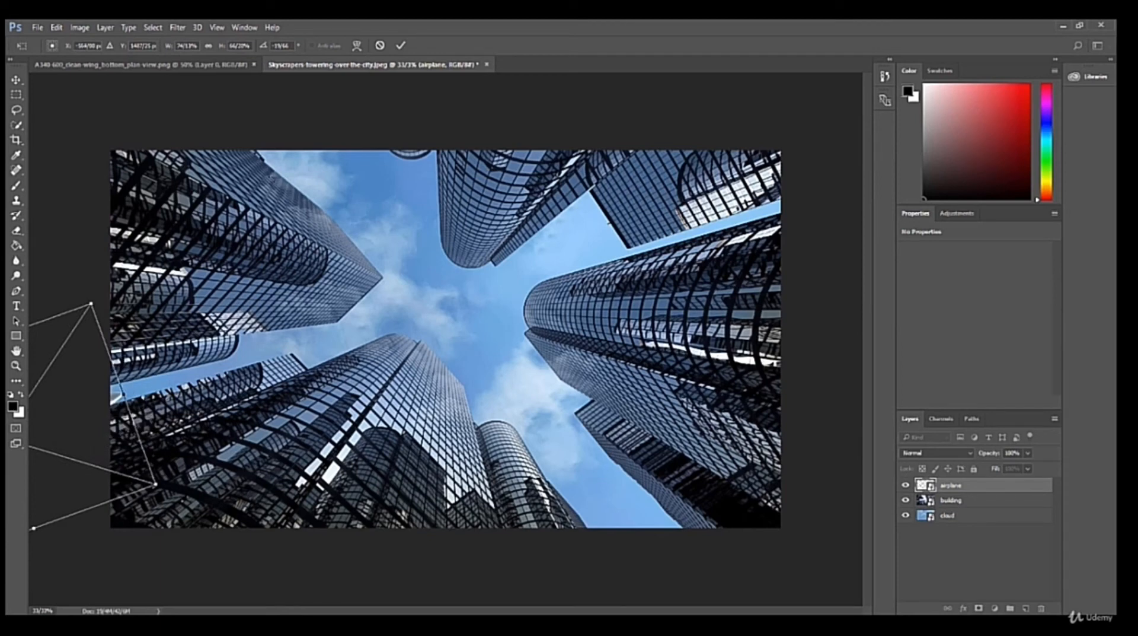
pyautogui.click(402, 46)
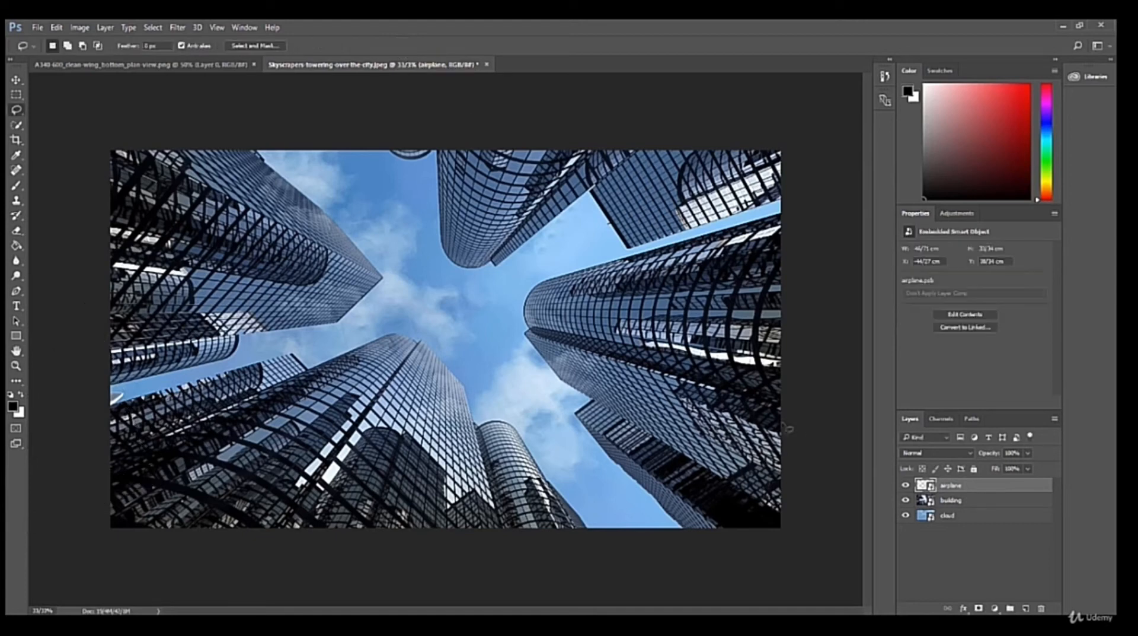
# - Enlarge the building layer to about 134% around its centre
pyautogui.click(955, 500)
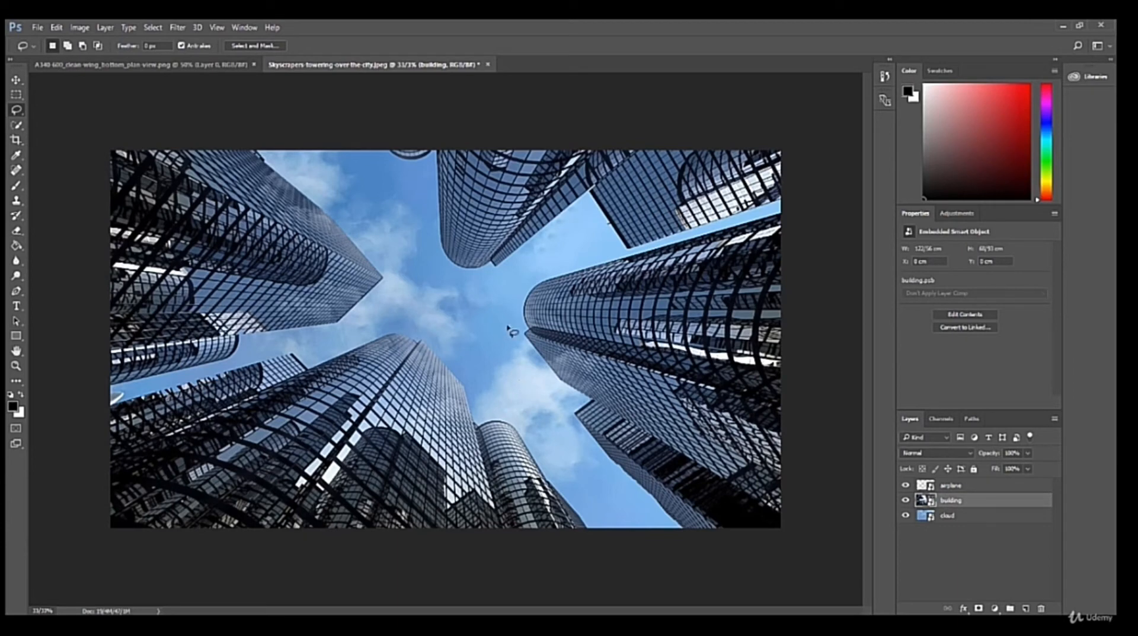
pyautogui.hotkey('ctrl', 't')
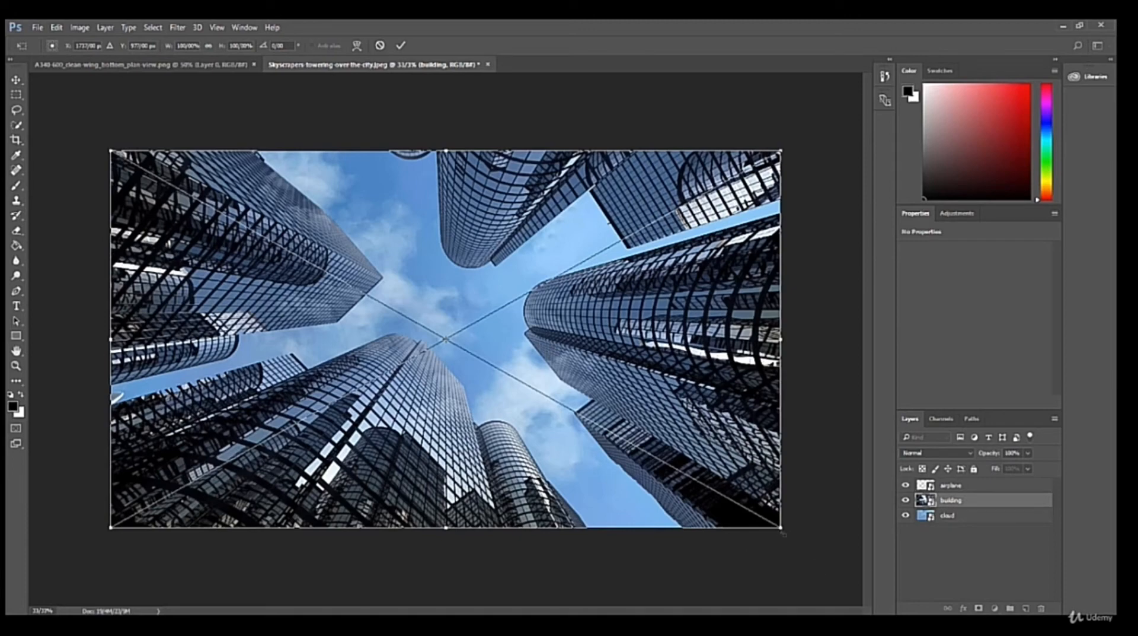
pyautogui.moveTo(785, 531); pyautogui.dragTo(891, 611)
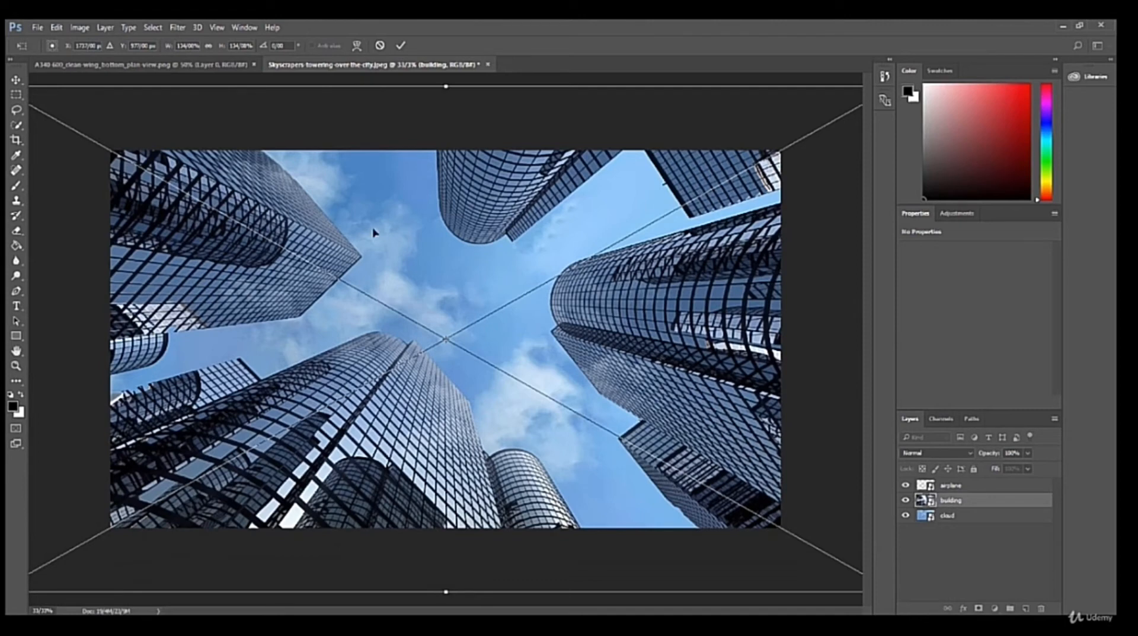
pyautogui.click(400, 45)
pyautogui.press('l')
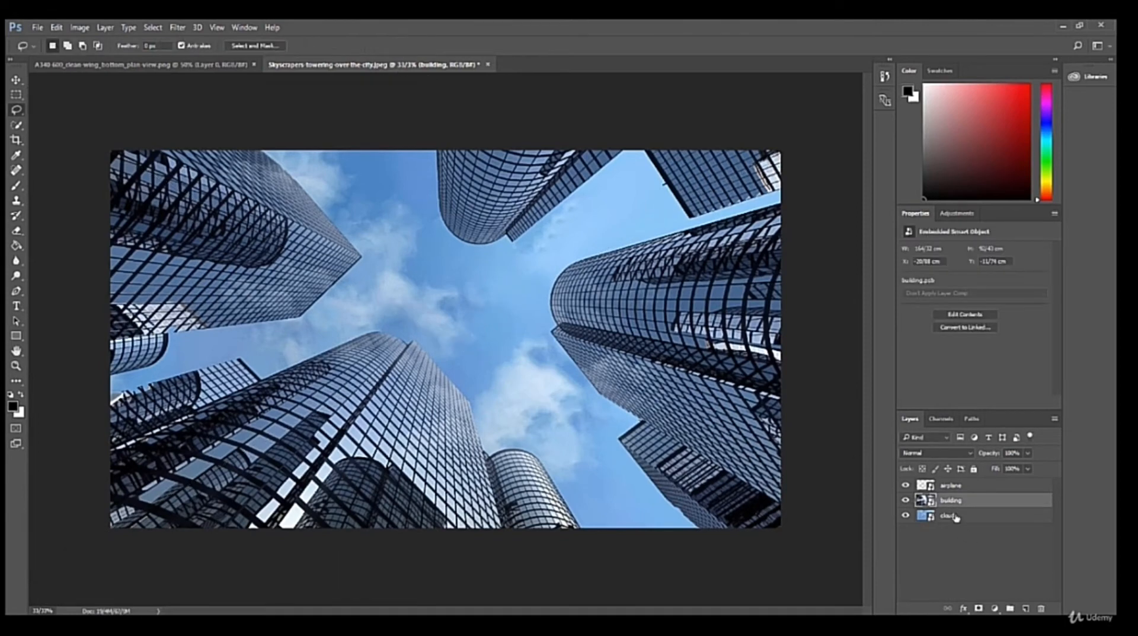
# - Enlarge the cloud layer to about 154% width and 155% height, and align its left edge with the canvas's left edge
pyautogui.click(956, 516)
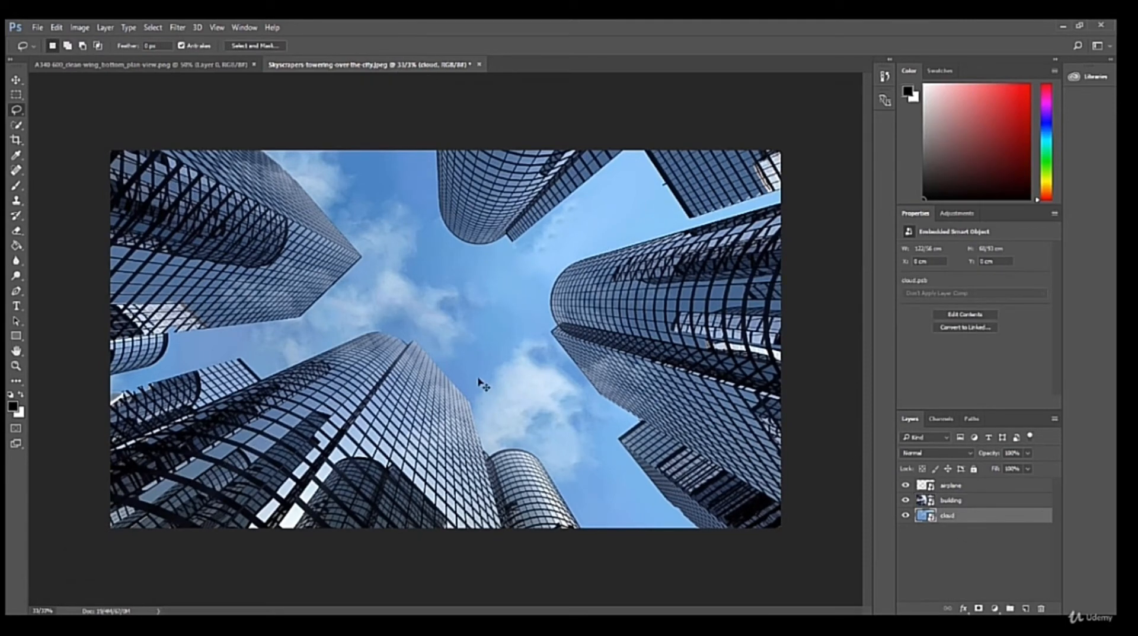
pyautogui.hotkey('ctrl', 't')
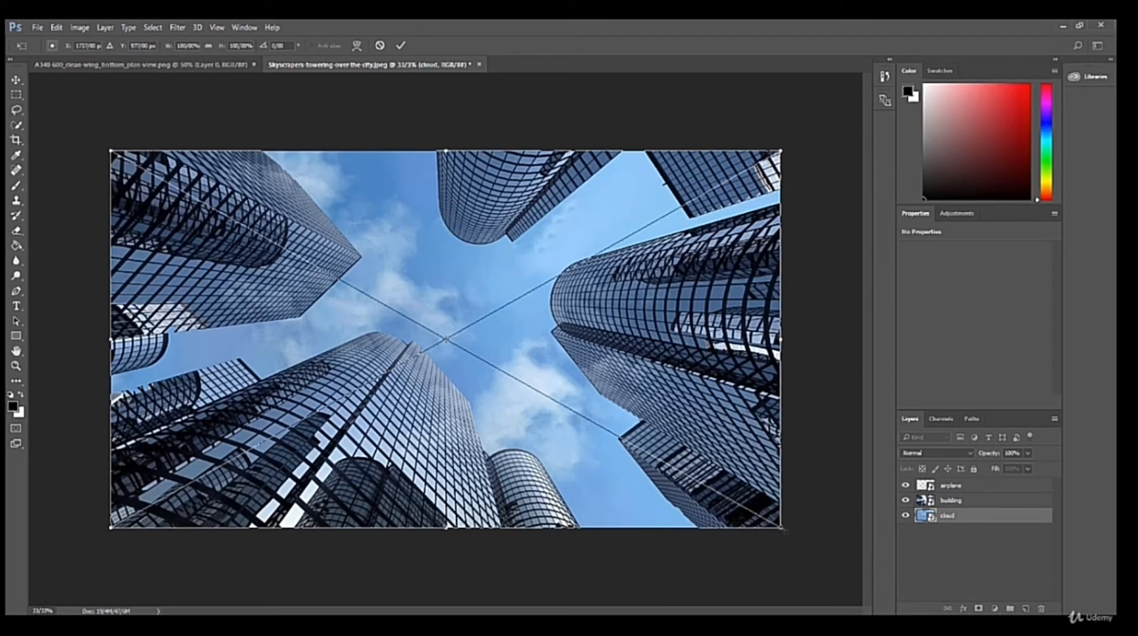
pyautogui.moveTo(781, 527); pyautogui.dragTo(884, 603)
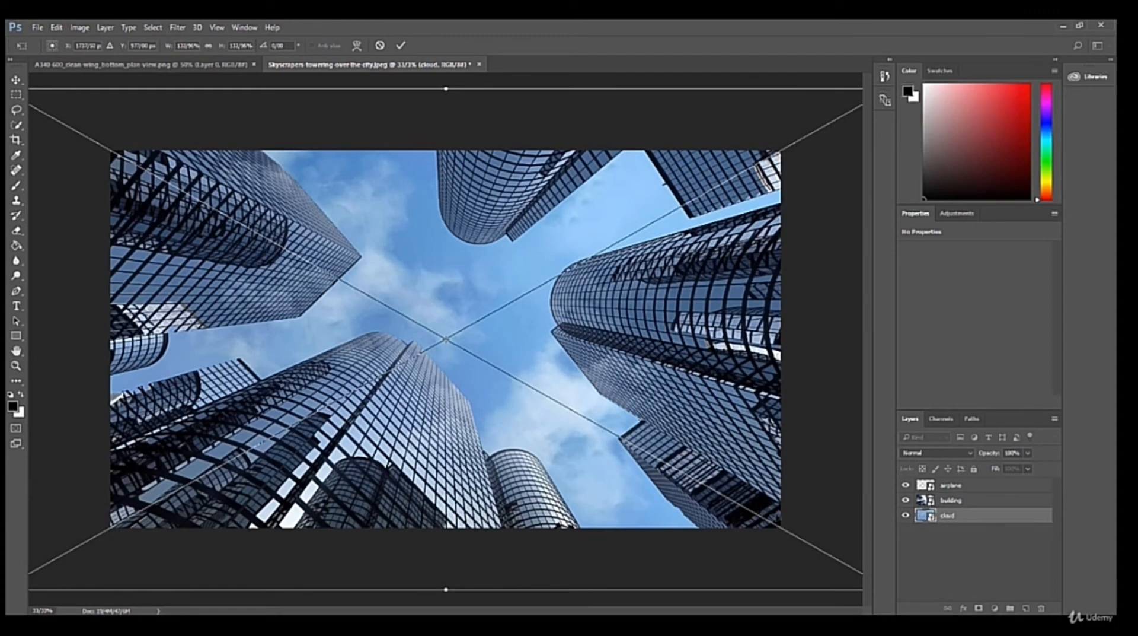
pyautogui.hotkey('ctrl', '-')
pyautogui.hotkey('ctrl', '-')
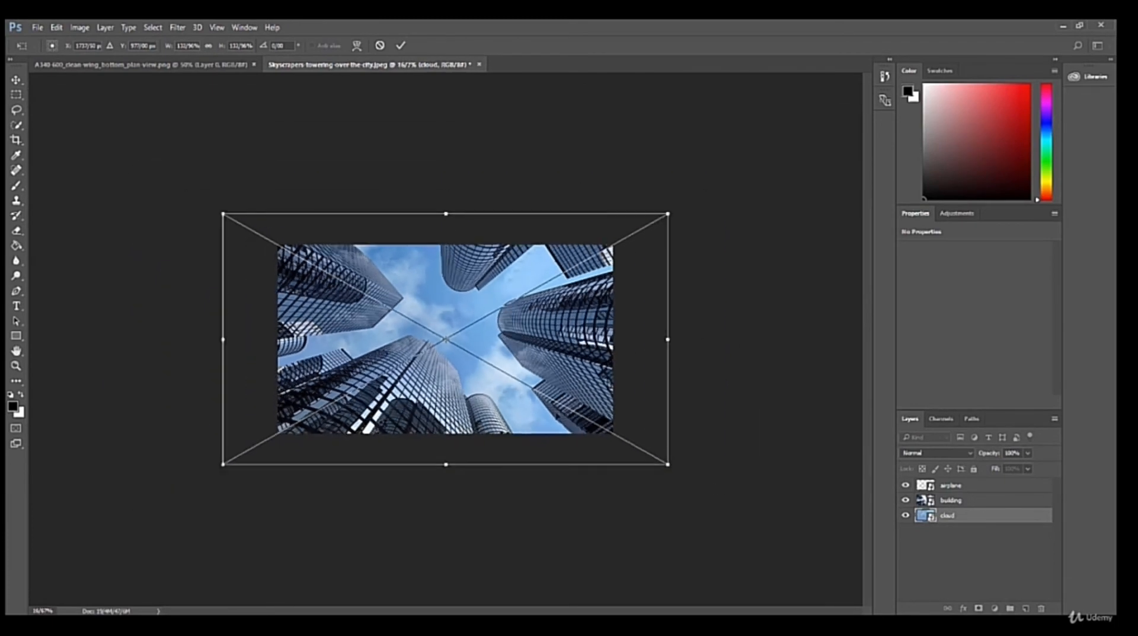
pyautogui.moveTo(666, 467); pyautogui.dragTo(710, 489)
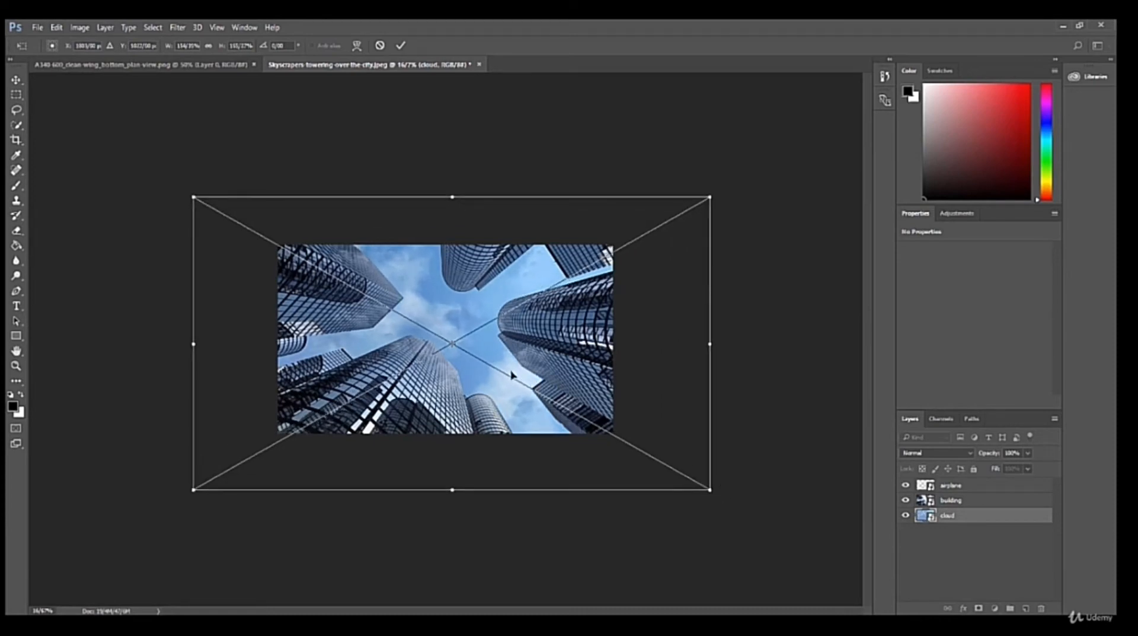
pyautogui.moveTo(524, 374); pyautogui.dragTo(605, 345)
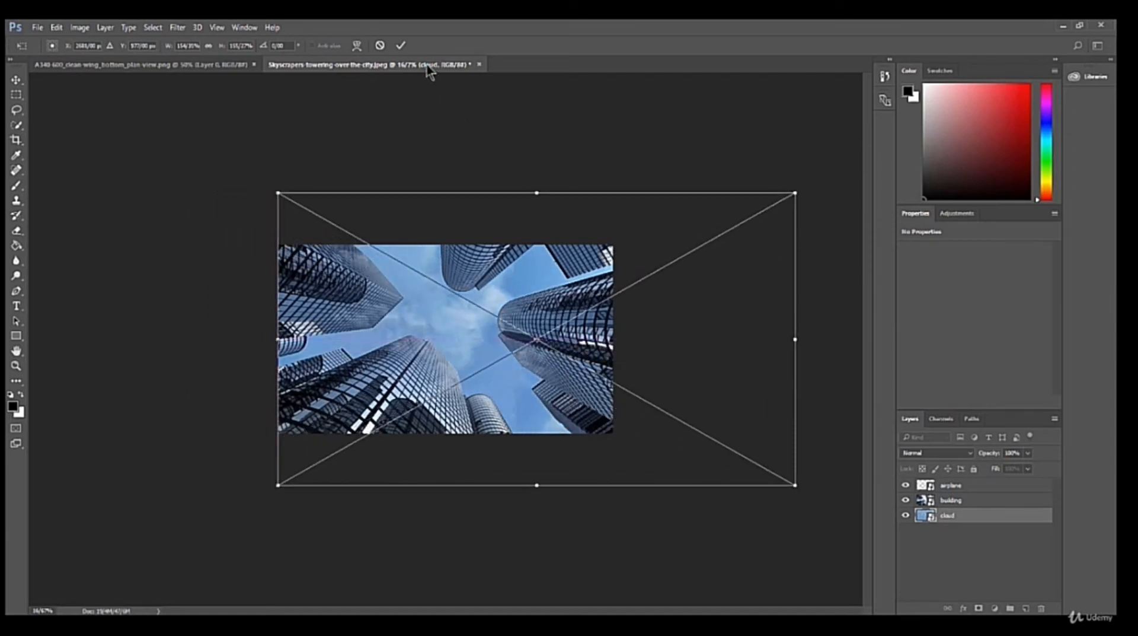
pyautogui.click(401, 47)
pyautogui.hotkey('ctrl', '+')
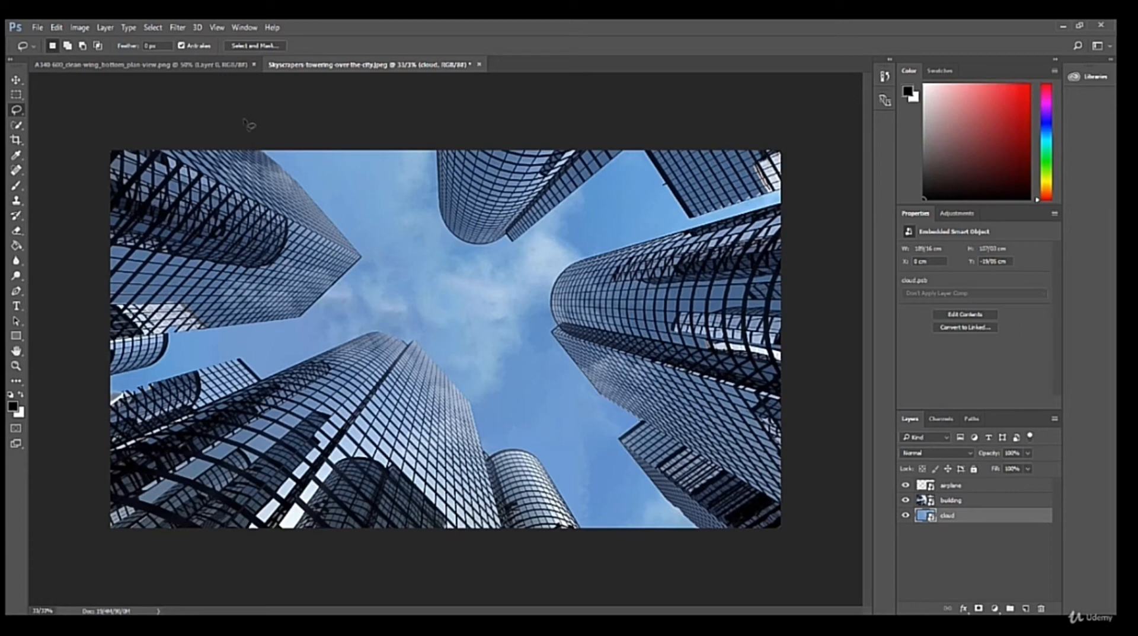
# - Create a video timeline for the document and move the airplane layer below the building layer
pyautogui.click(244, 27)
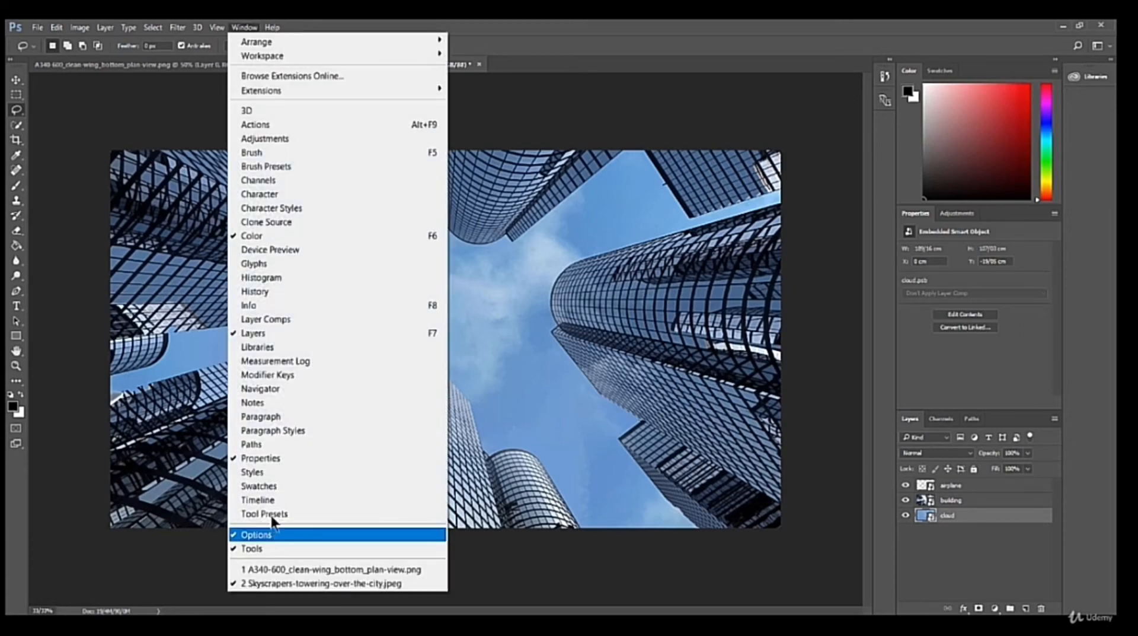
pyautogui.click(272, 499)
pyautogui.click(459, 585)
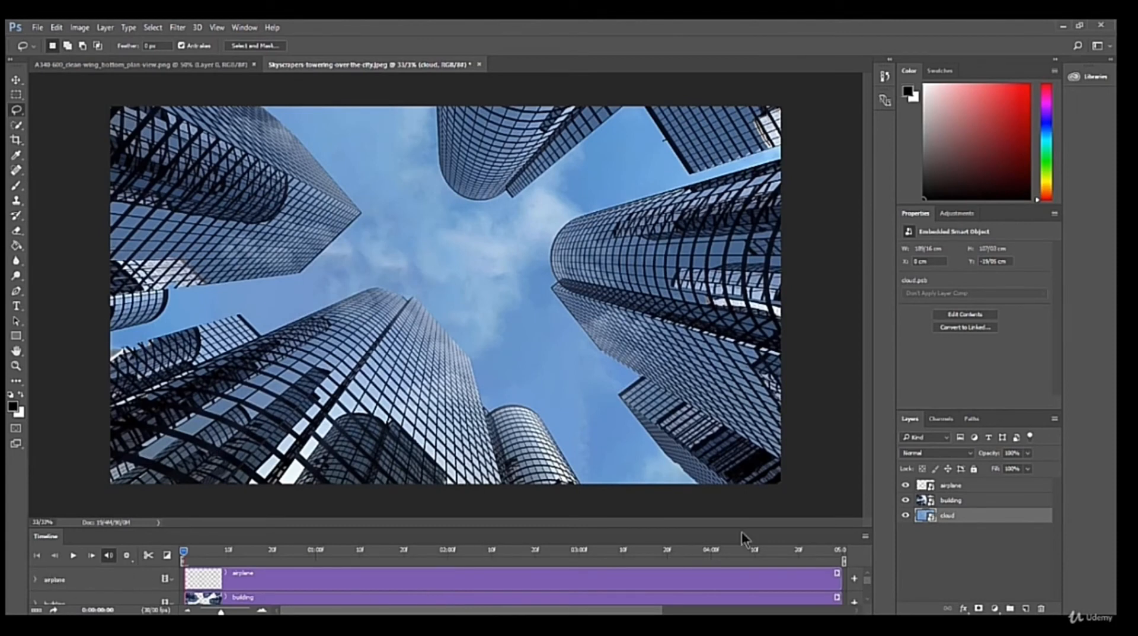
pyautogui.moveTo(951, 500); pyautogui.dragTo(954, 507)
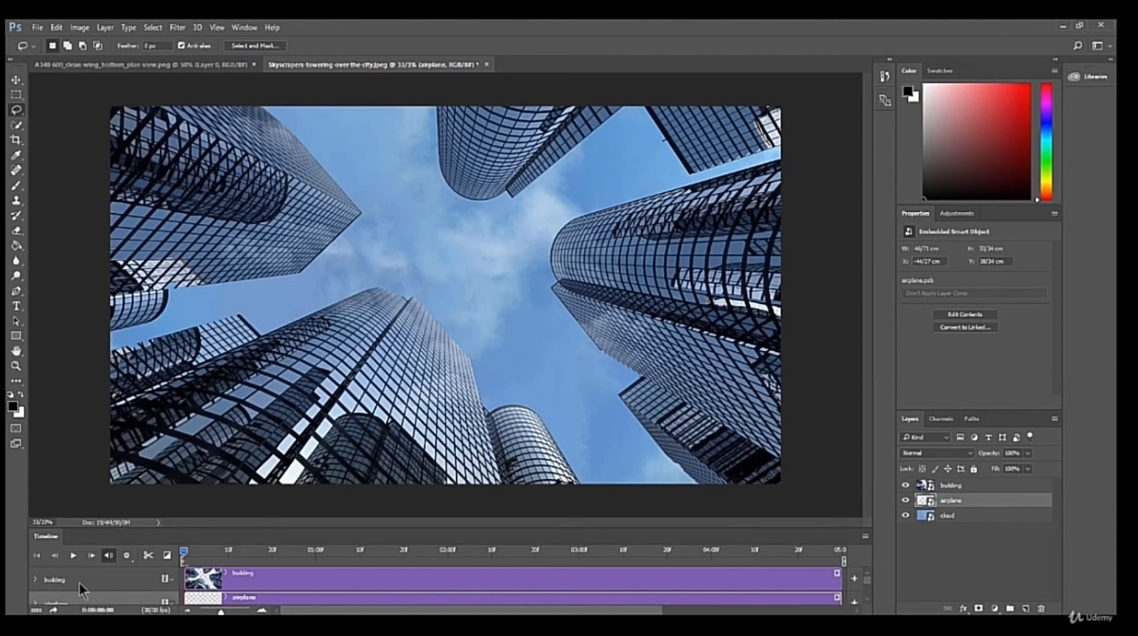
# - Animate the building layer with a Transform keyframe at 0:00:00:00 and another at 0:00:04:29, enlarged to about 153% around its centre
pyautogui.click(35, 578)
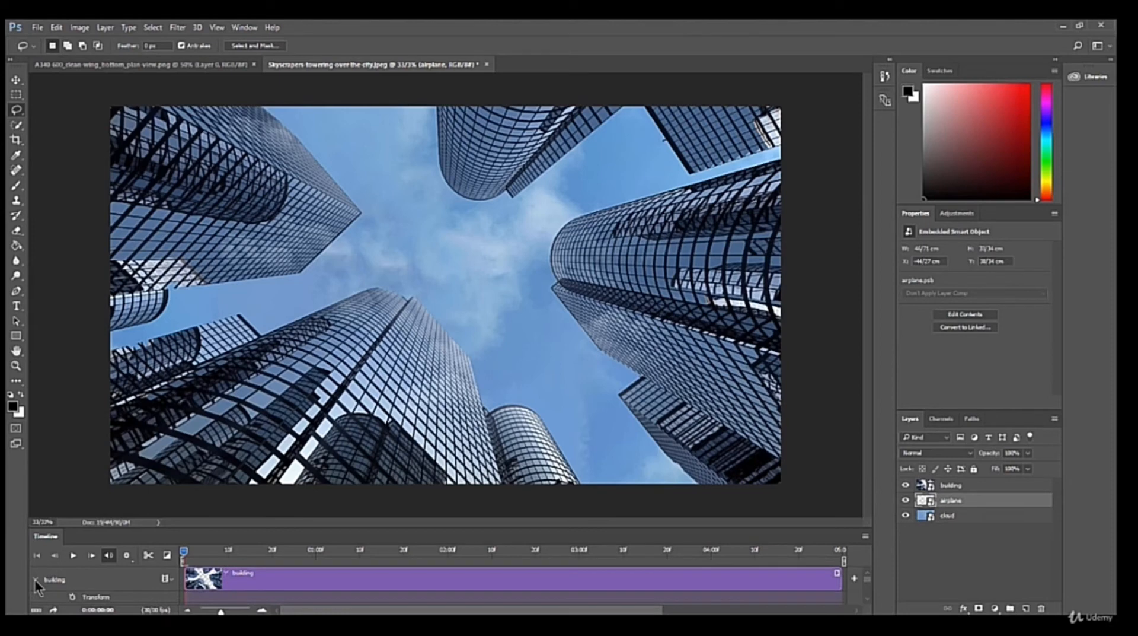
pyautogui.click(72, 598)
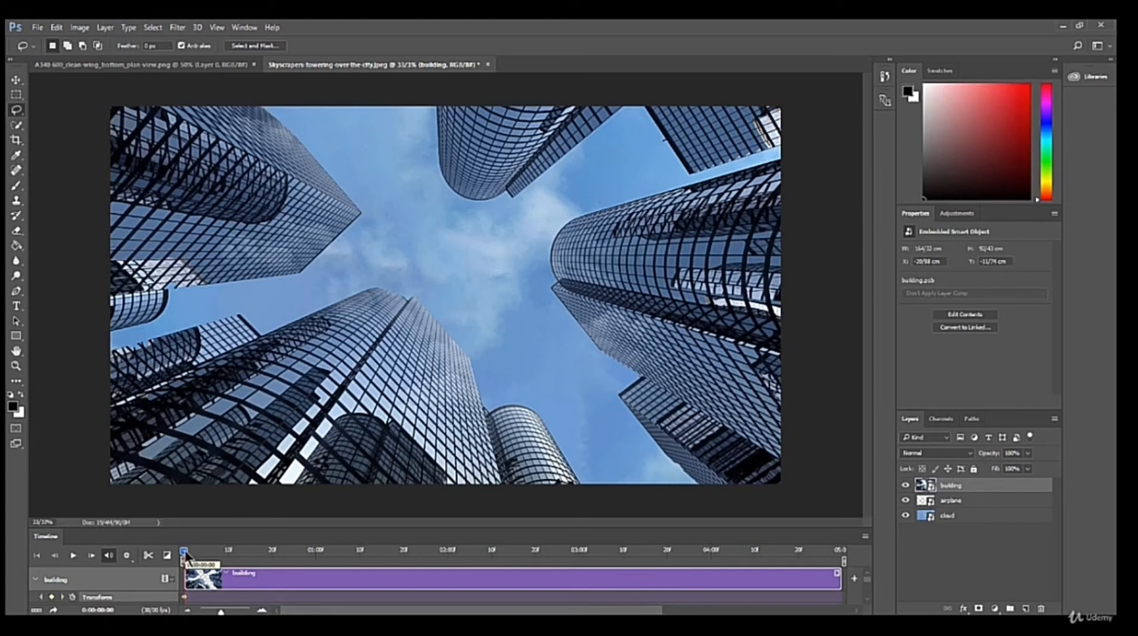
pyautogui.moveTo(185, 555); pyautogui.dragTo(845, 550)
pyautogui.hotkey('ctrl', 't')
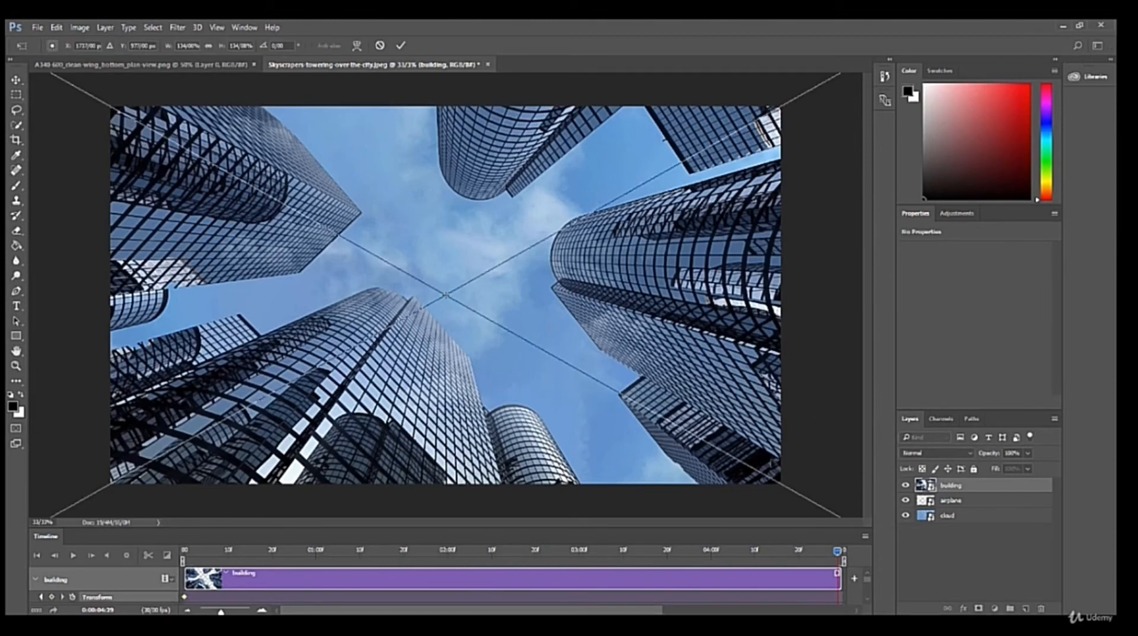
pyautogui.hotkey('ctrl', '-')
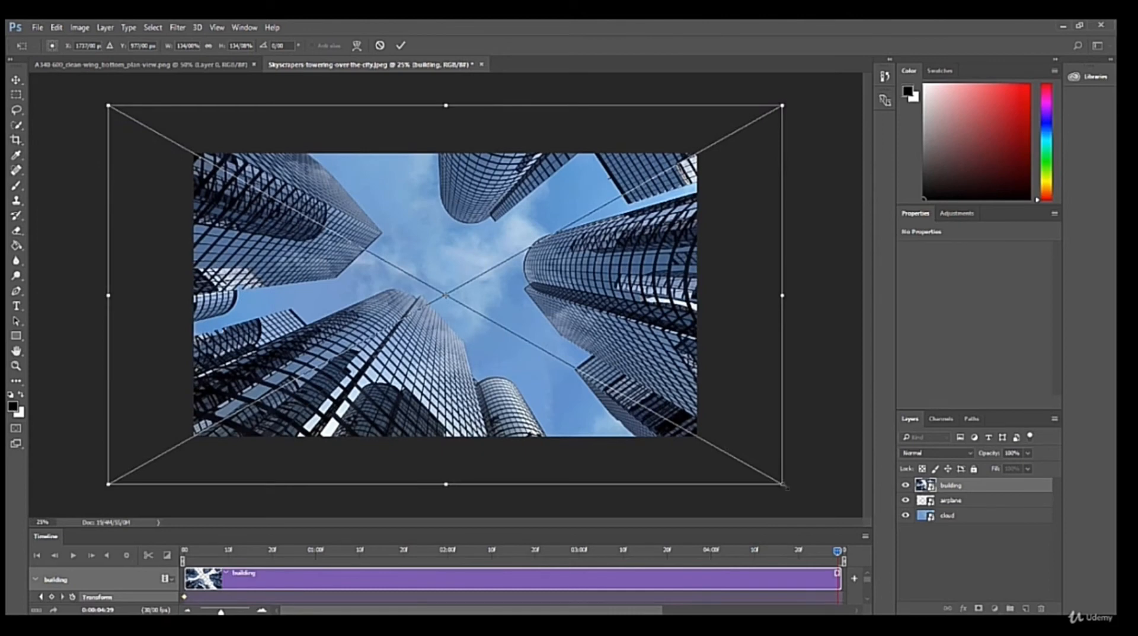
pyautogui.moveTo(784, 485); pyautogui.dragTo(843, 496)
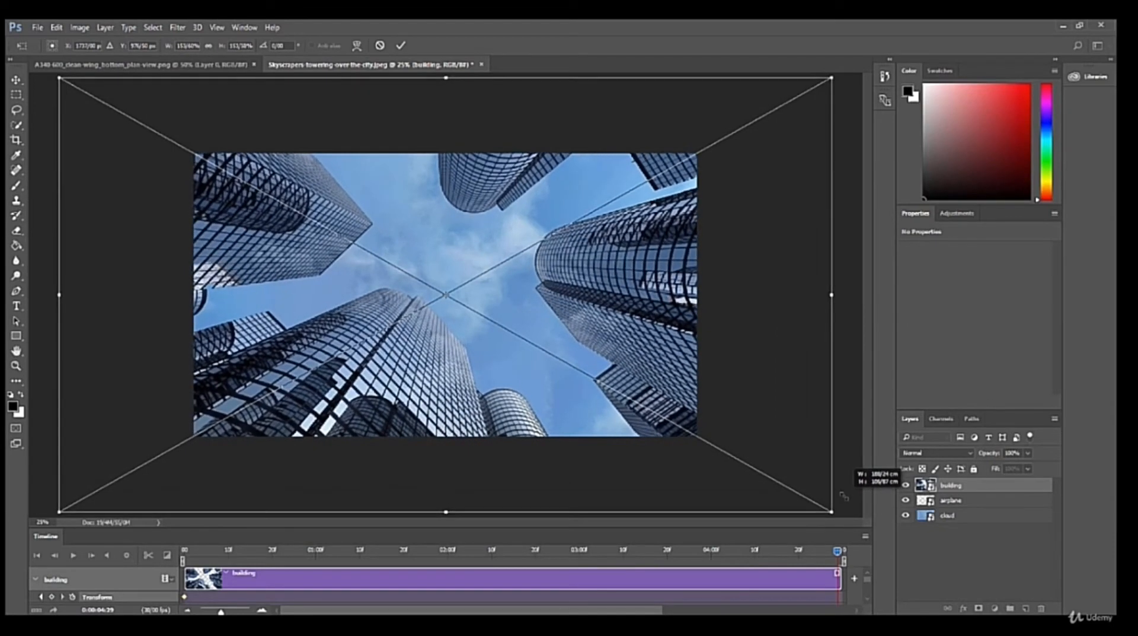
pyautogui.moveTo(843, 495); pyautogui.dragTo(843, 495)
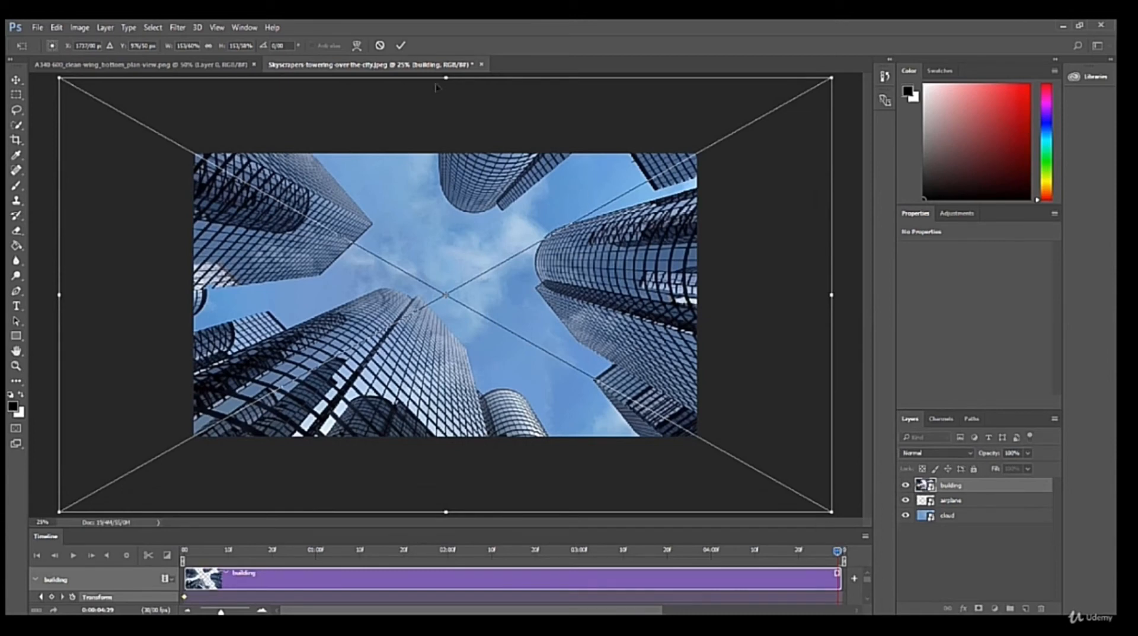
pyautogui.click(400, 46)
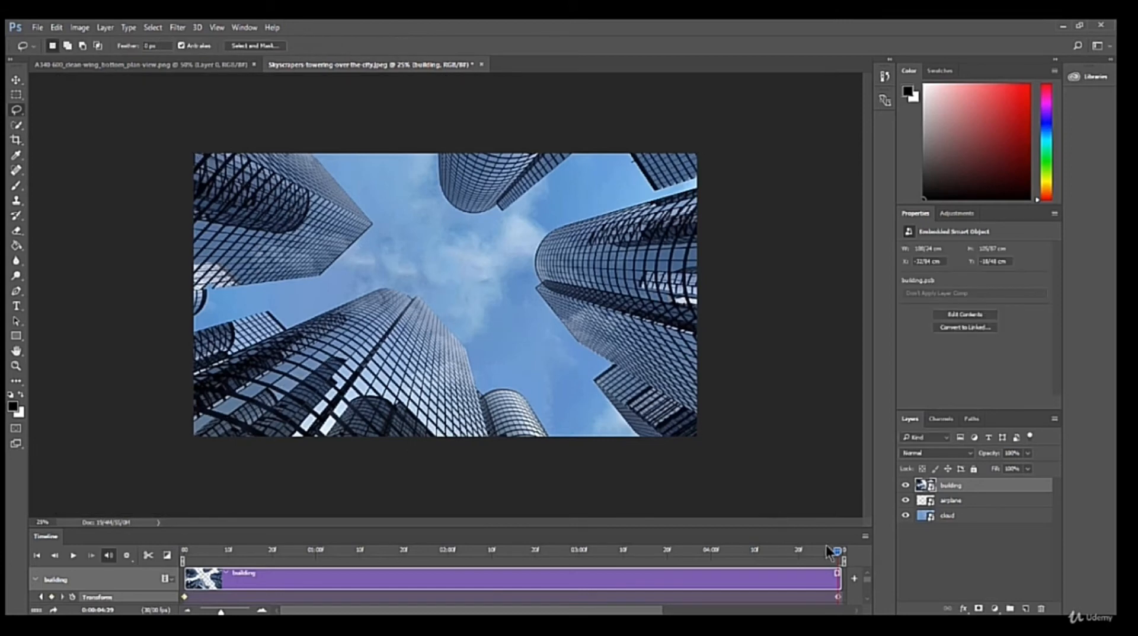
# - Animate the cloud layer's Transform from a keyframe at 0:00:00:00 to one at 0:00:04:29, shifted left to X about -64 cm
pyautogui.moveTo(759, 554); pyautogui.dragTo(166, 553)
pyautogui.scroll(-4, 270, 589)
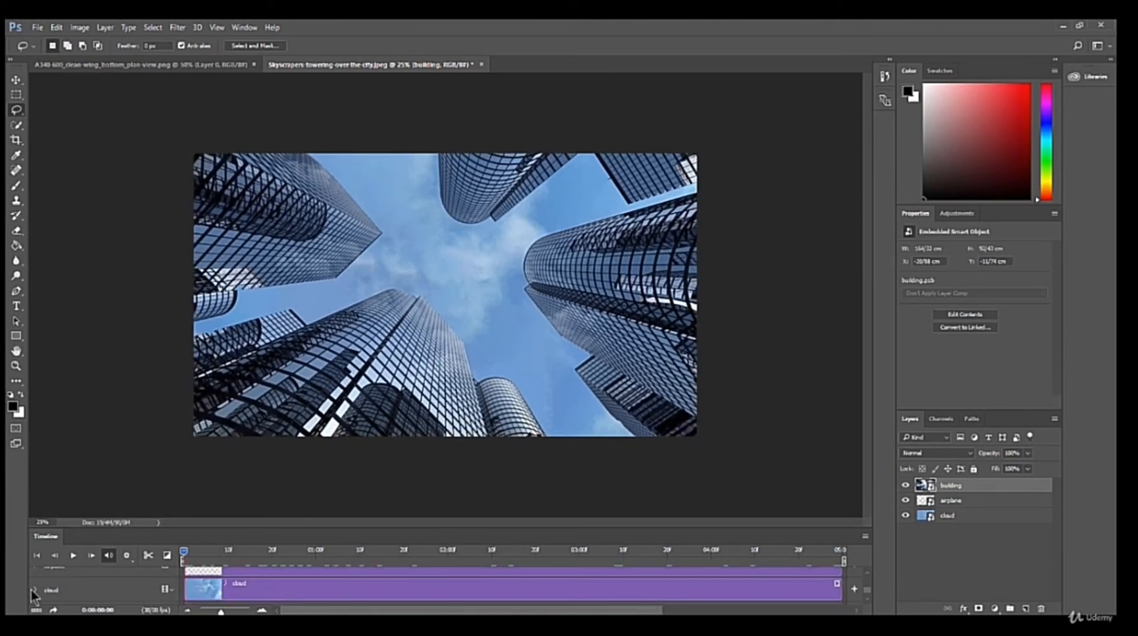
pyautogui.click(33, 590)
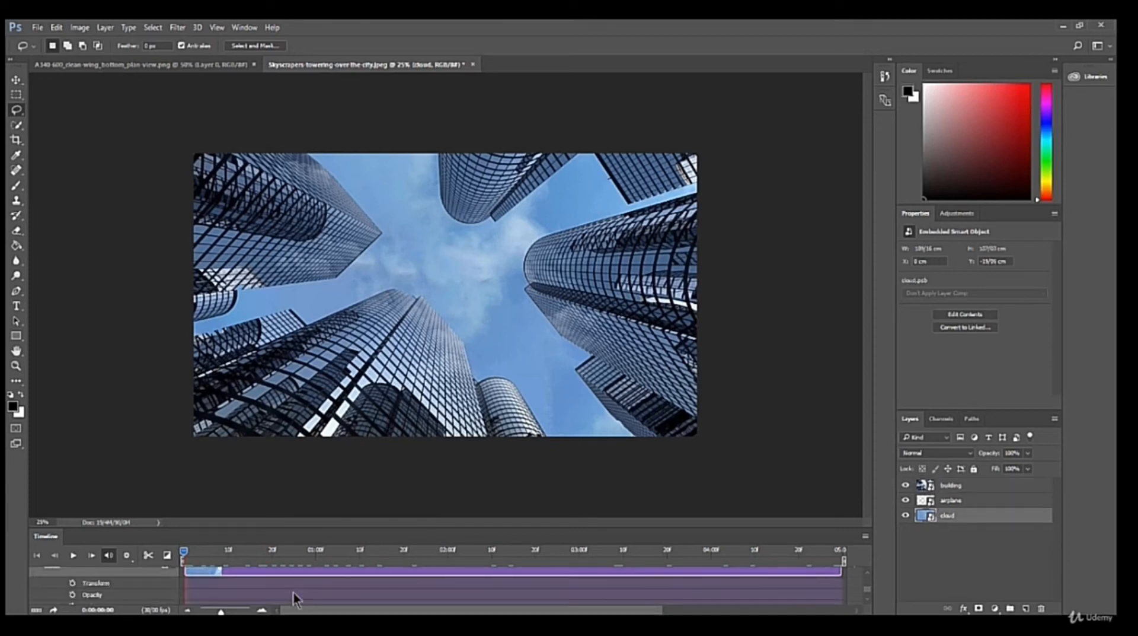
pyautogui.click(72, 582)
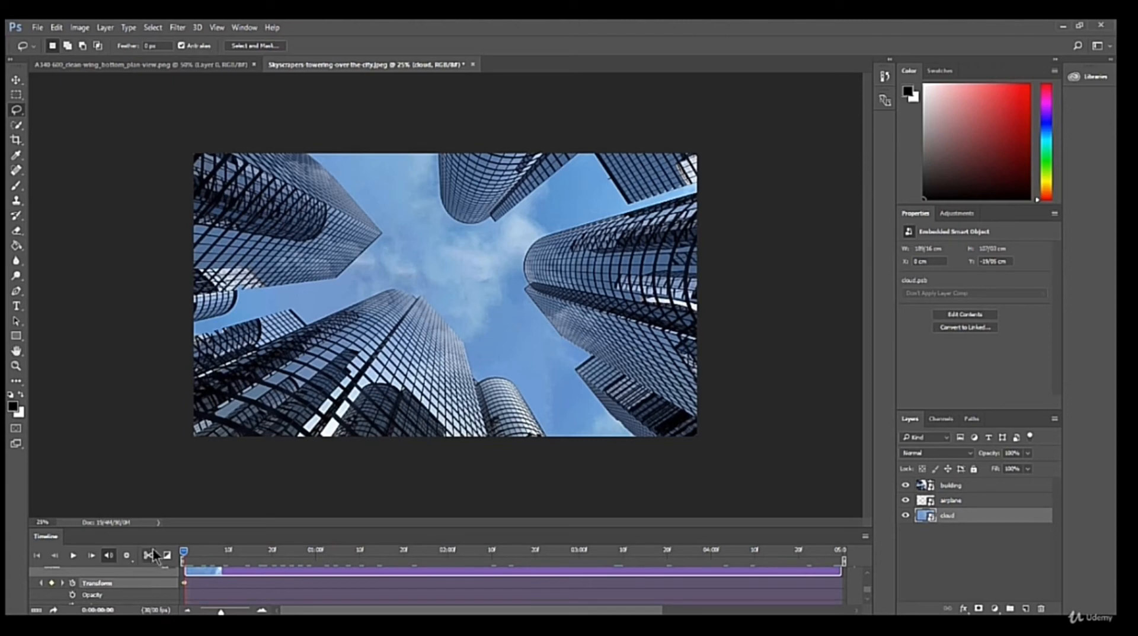
pyautogui.moveTo(180, 550); pyautogui.dragTo(637, 551)
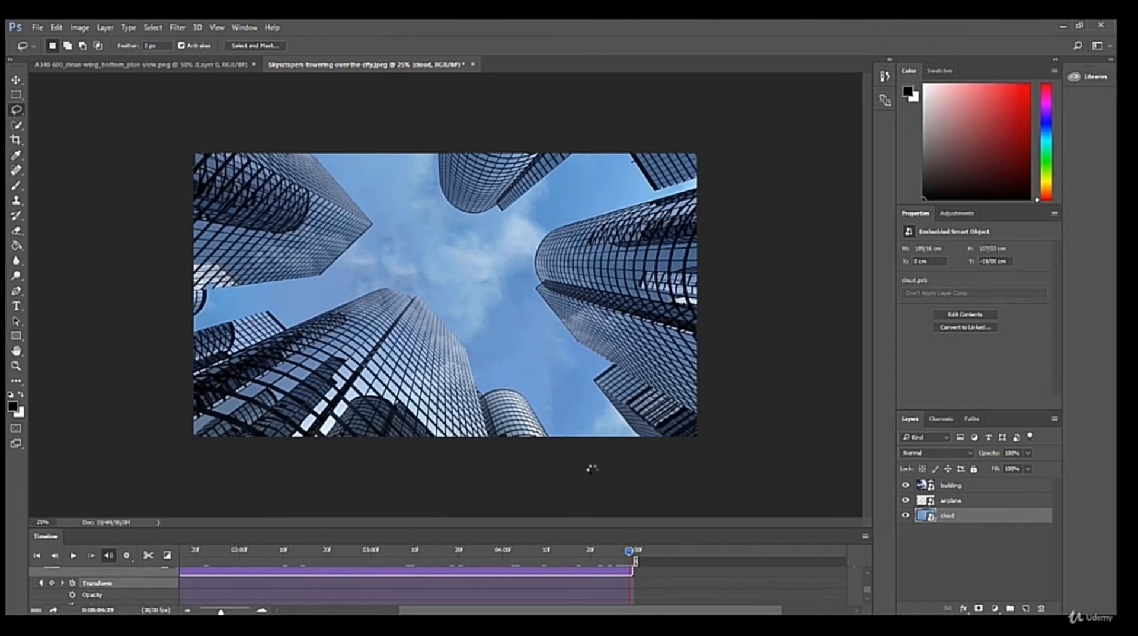
pyautogui.hotkey('ctrl', 't')
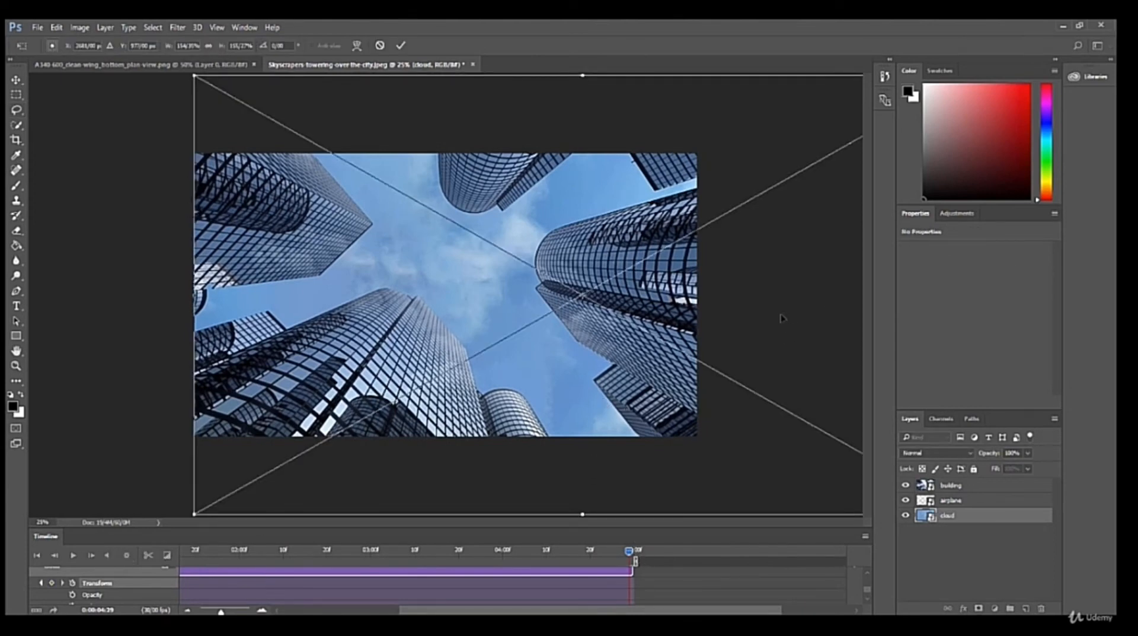
pyautogui.moveTo(783, 317); pyautogui.dragTo(520, 319)
pyautogui.click(401, 45)
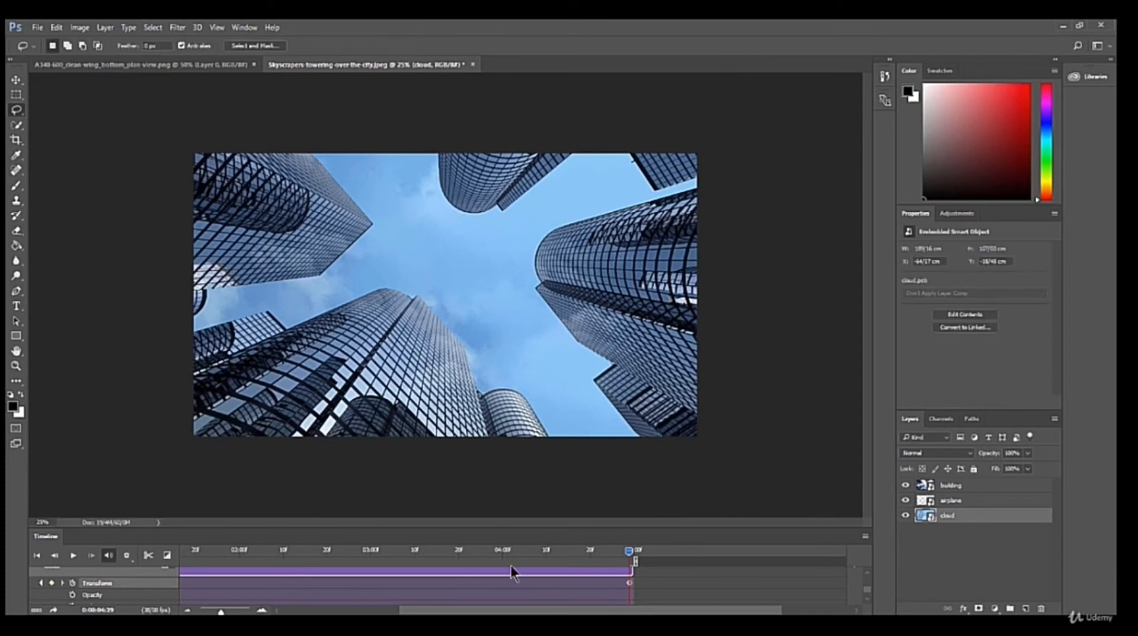
# - Animate the airplane's Transform from a keyframe at 0:00:00:00 to one at 0:00:04:29, moved beyond the canvas's upper-right corner
pyautogui.scroll(3, 508, 578)
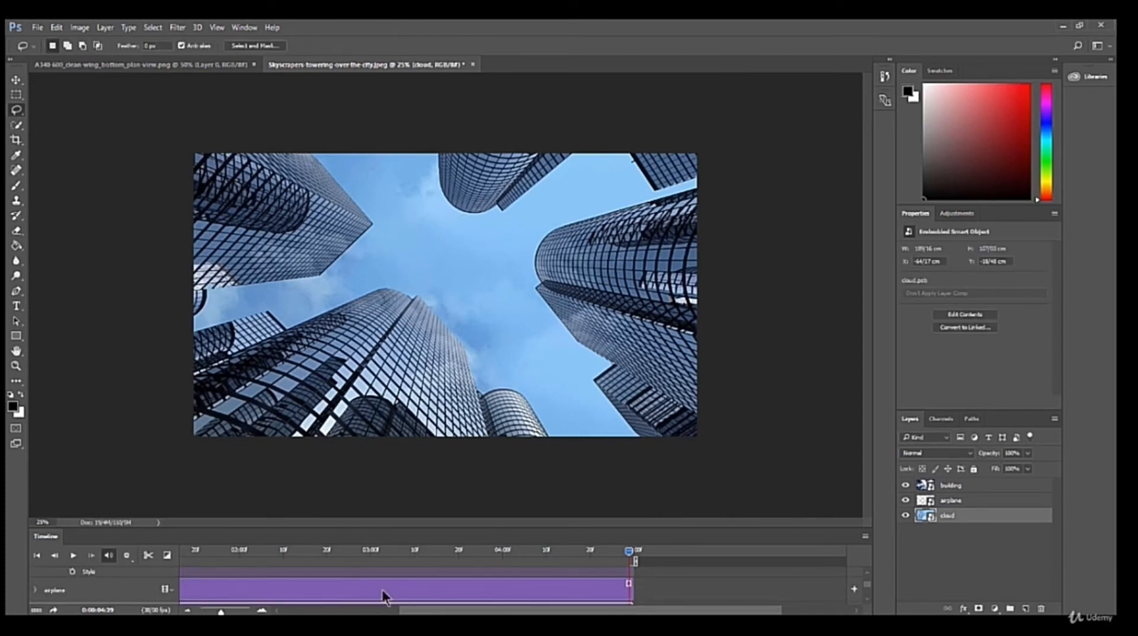
pyautogui.moveTo(532, 556); pyautogui.dragTo(155, 553)
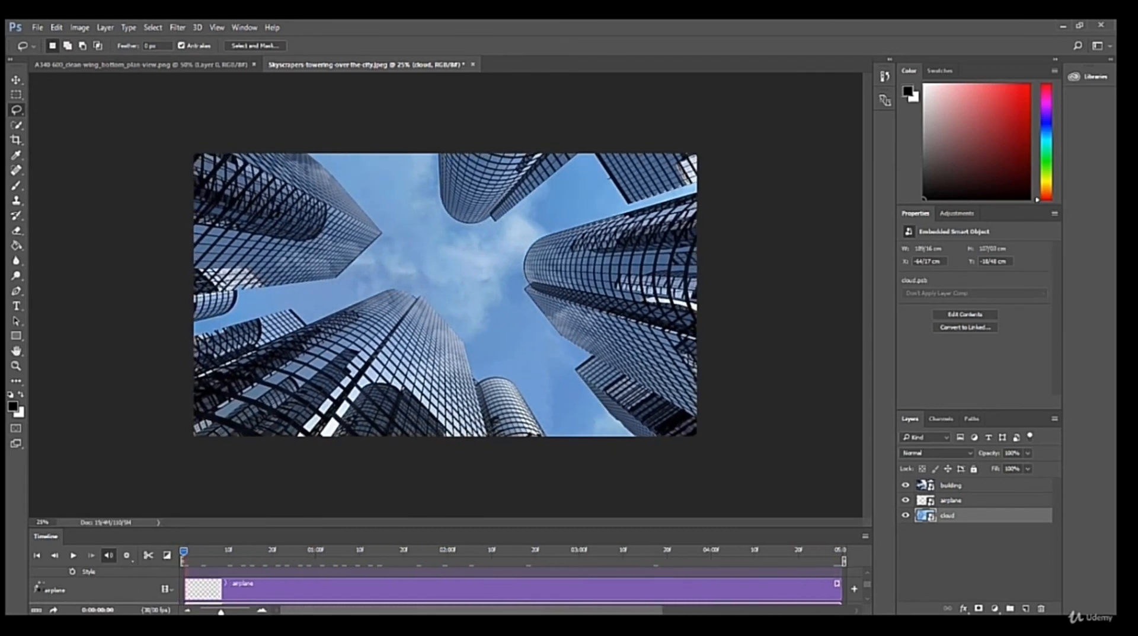
pyautogui.click(35, 590)
pyautogui.scroll(-1, 83, 593)
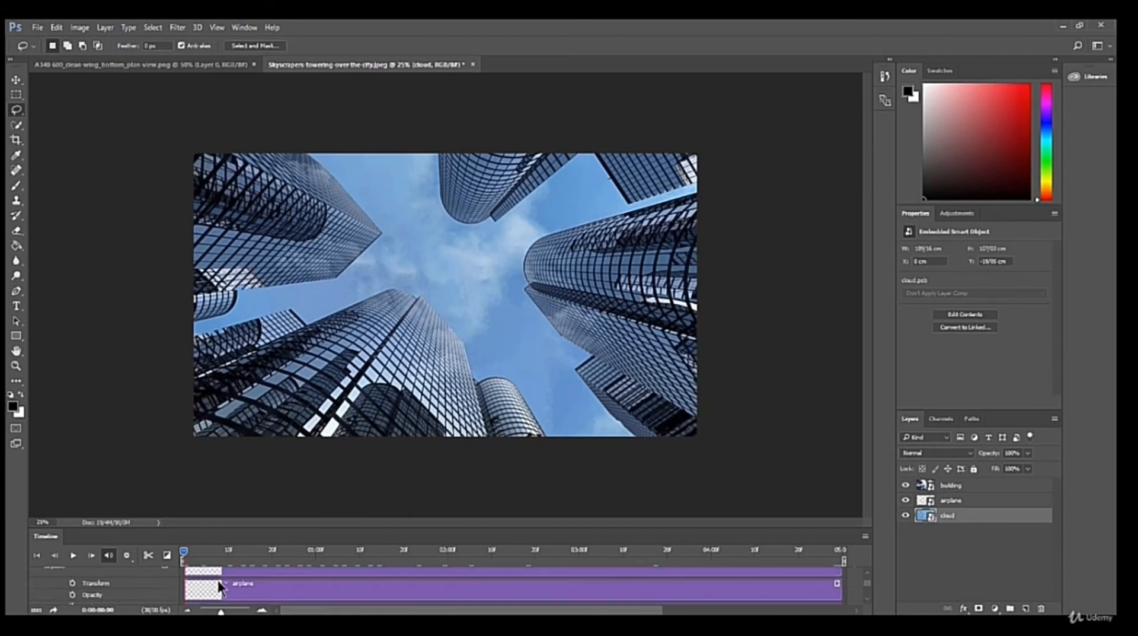
pyautogui.click(74, 583)
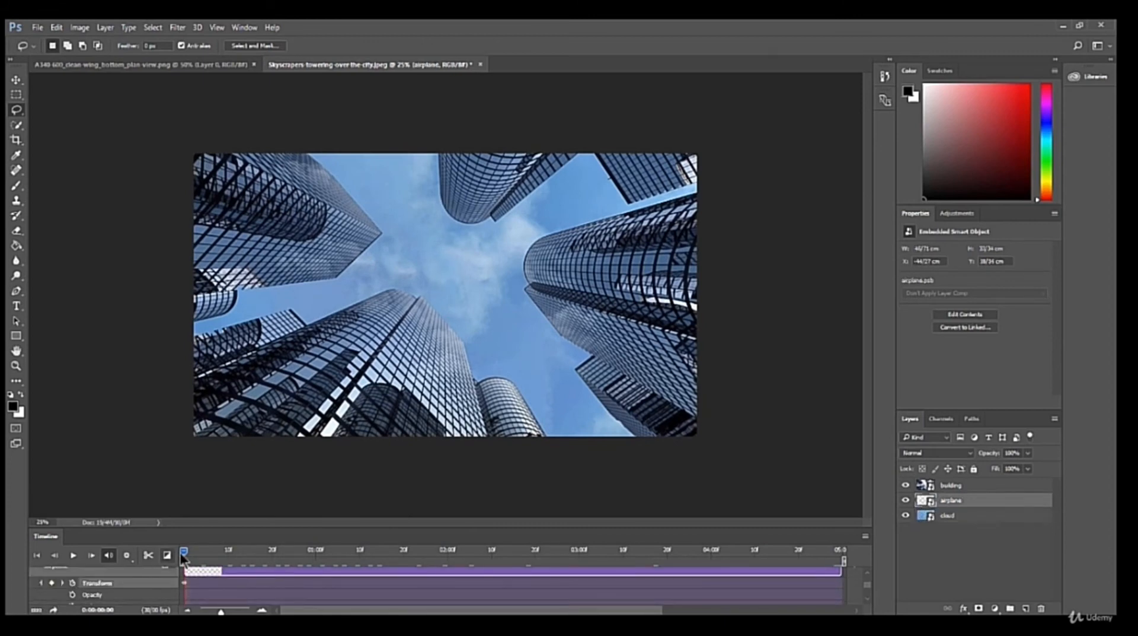
pyautogui.moveTo(200, 551); pyautogui.dragTo(845, 550)
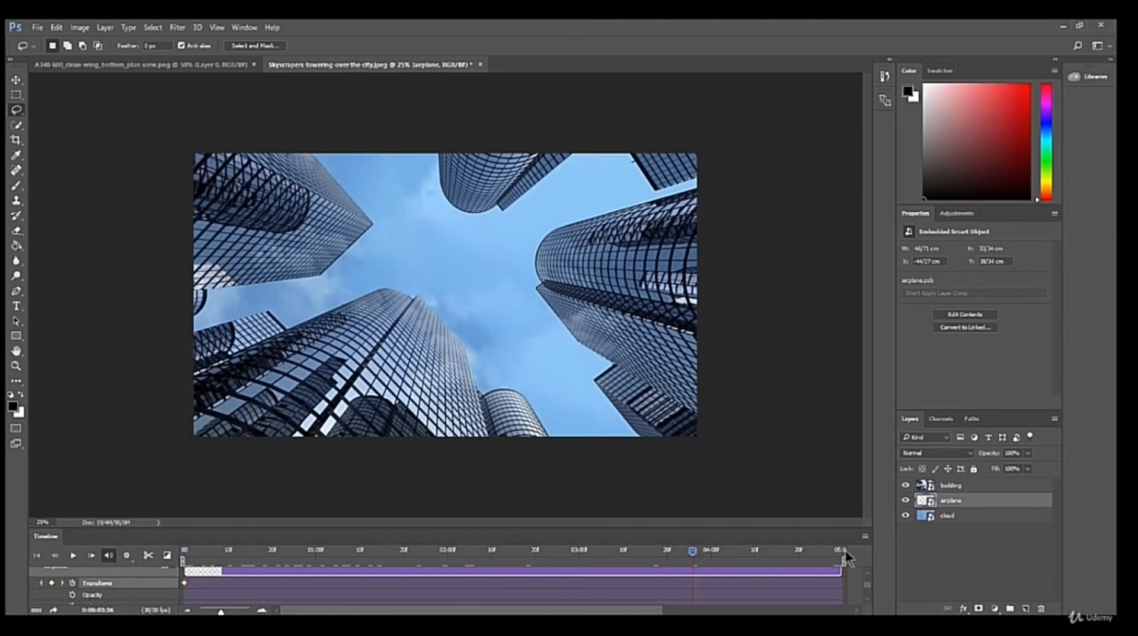
pyautogui.hotkey('ctrl', 't')
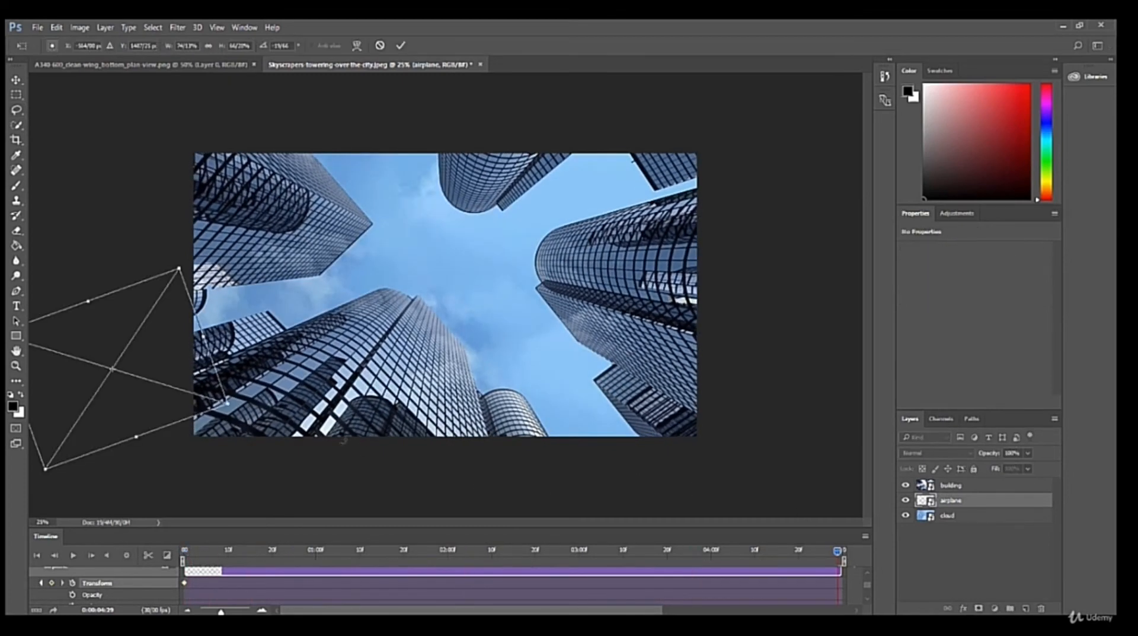
pyautogui.moveTo(195, 340)
pyautogui.mouseDown()
pyautogui.moveTo(249, 308)
pyautogui.moveTo(718, 159)
pyautogui.moveTo(735, 138)
pyautogui.moveTo(835, 119)
pyautogui.mouseUp()
pyautogui.click(401, 45)
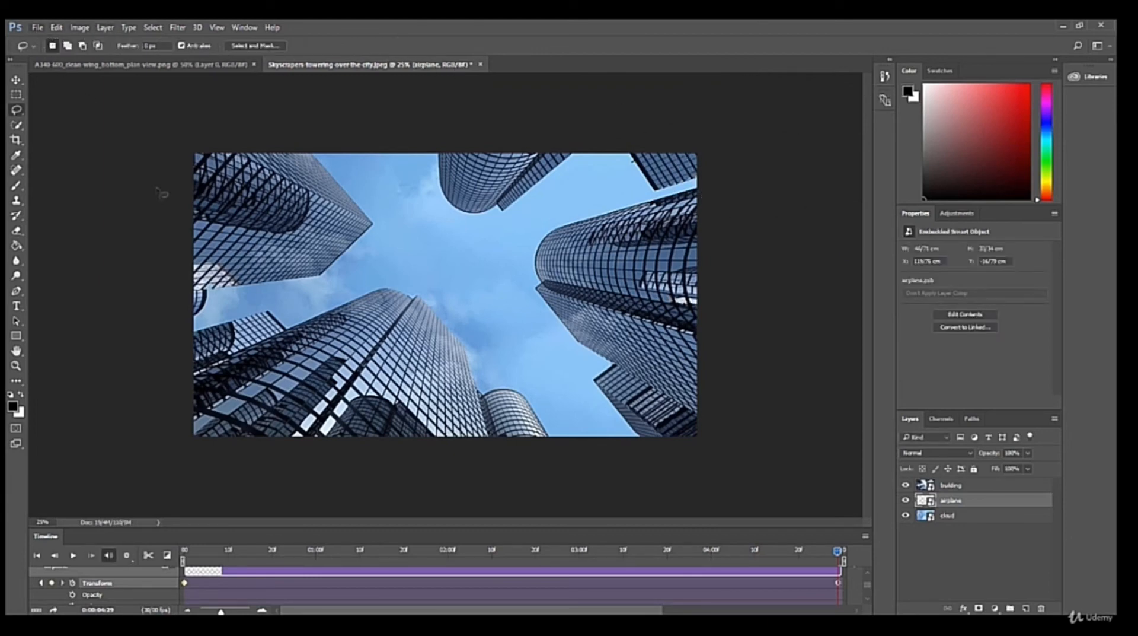
# - Return the playhead to the start and render all frames as an H.264 video at 1920 x 1080
pyautogui.moveTo(837, 552); pyautogui.dragTo(184, 549)
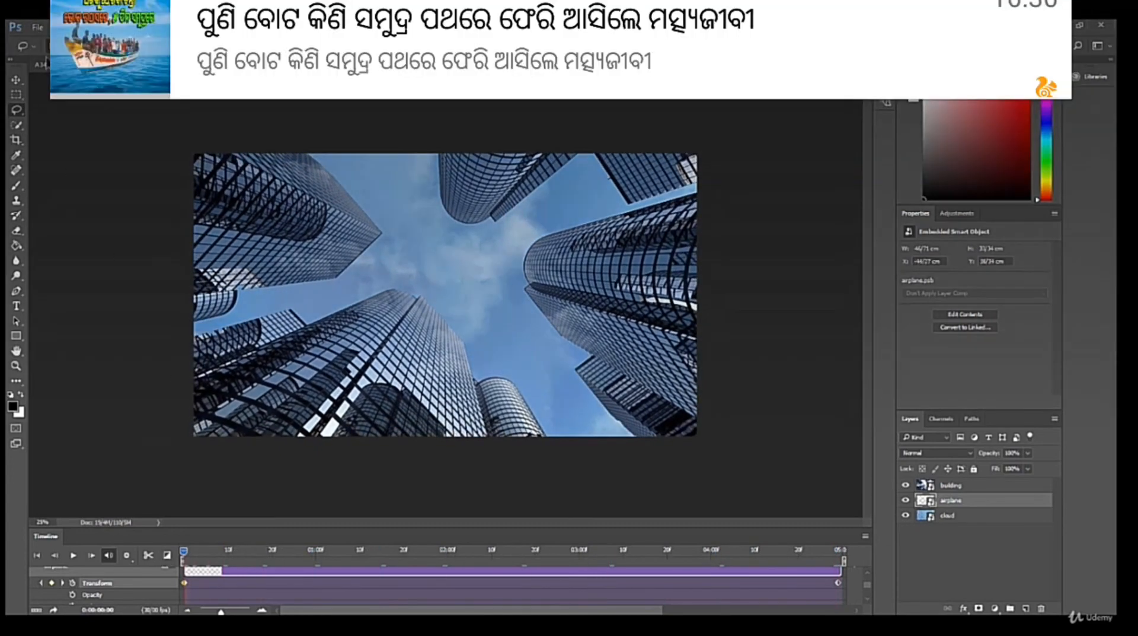
pyautogui.click(38, 27)
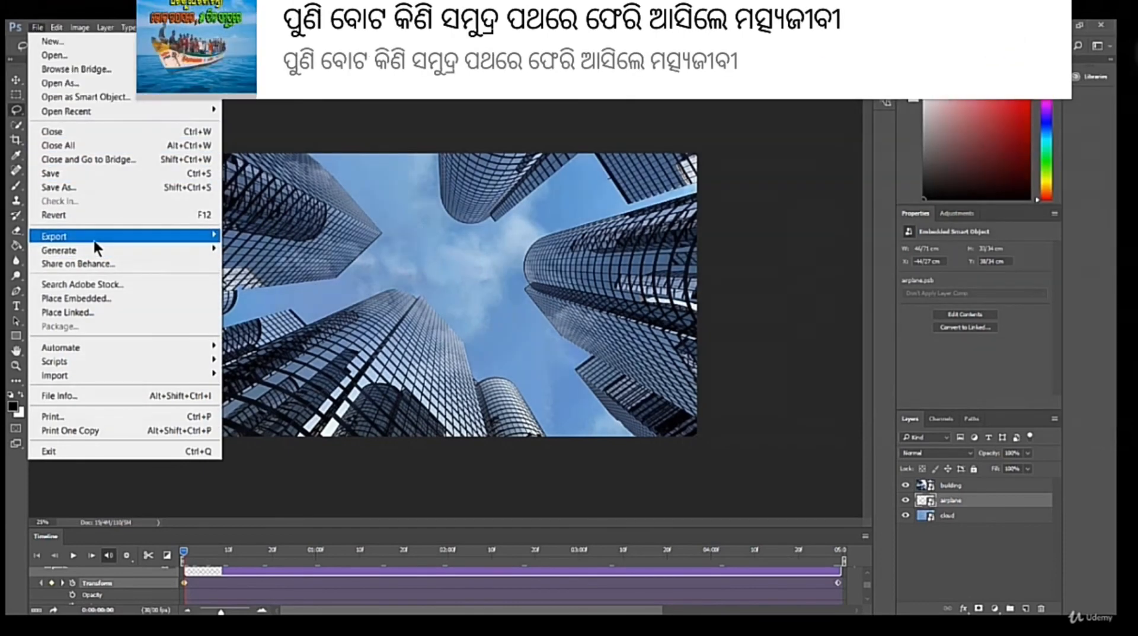
pyautogui.moveTo(187, 232)
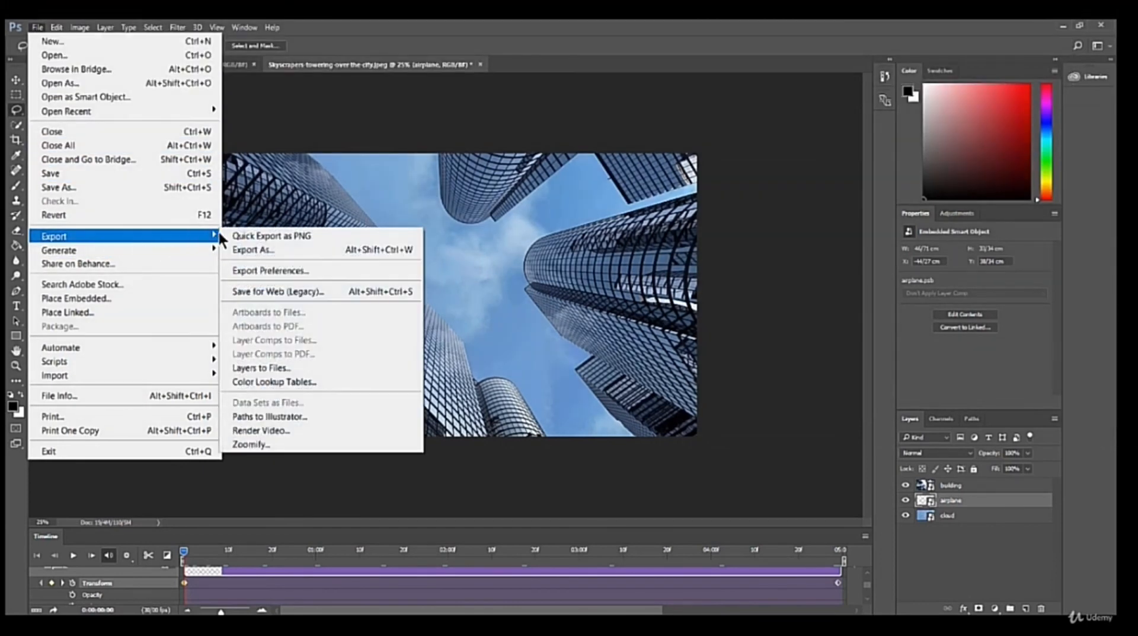
pyautogui.click(268, 430)
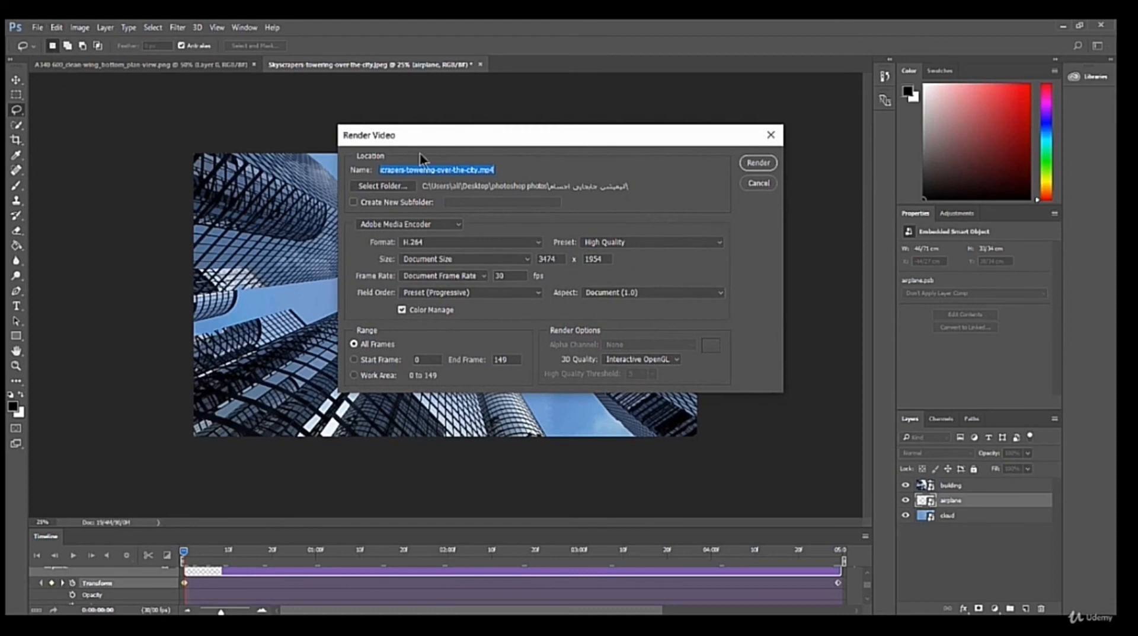
pyautogui.moveTo(539, 134); pyautogui.dragTo(482, 147)
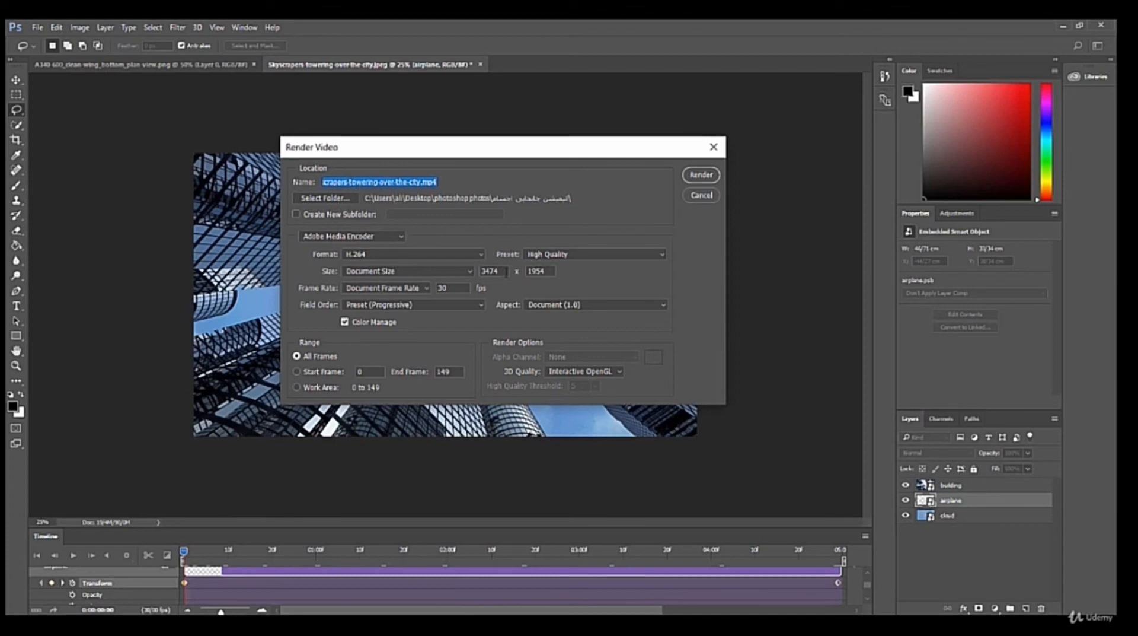
pyautogui.doubleClick(502, 272)
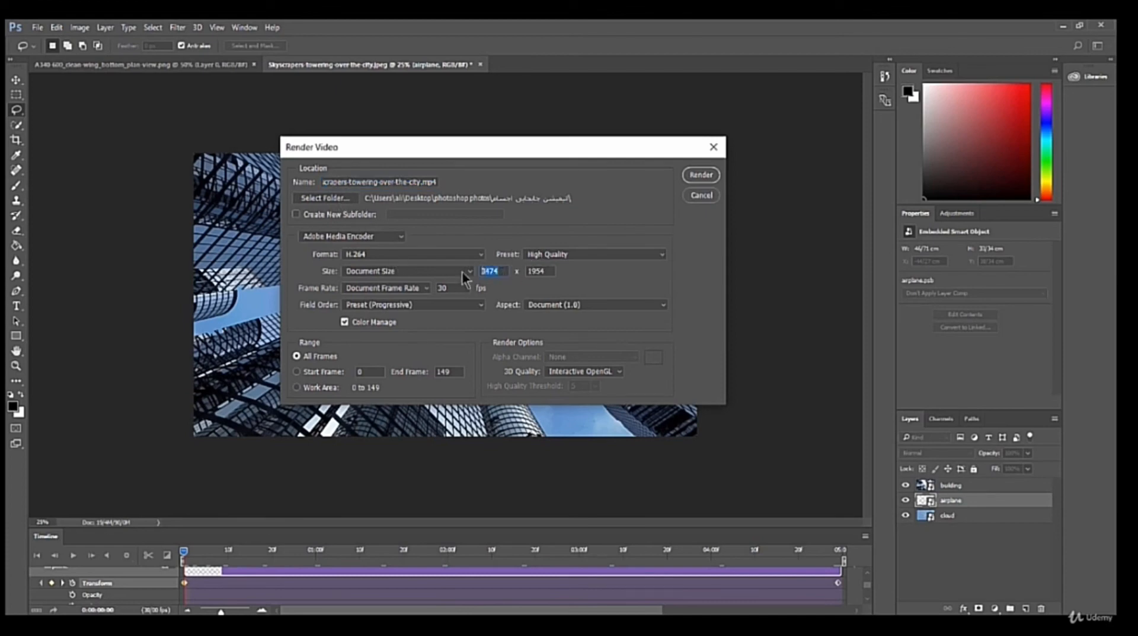
pyautogui.write('1920')
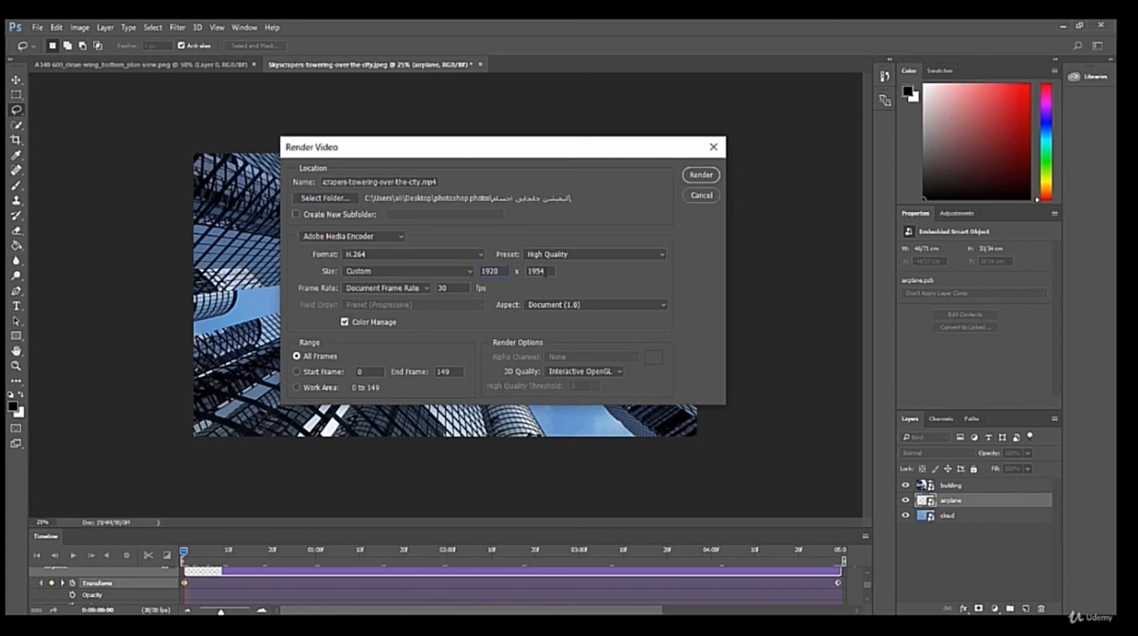
pyautogui.moveTo(546, 273); pyautogui.dragTo(508, 273)
pyautogui.write('1080')
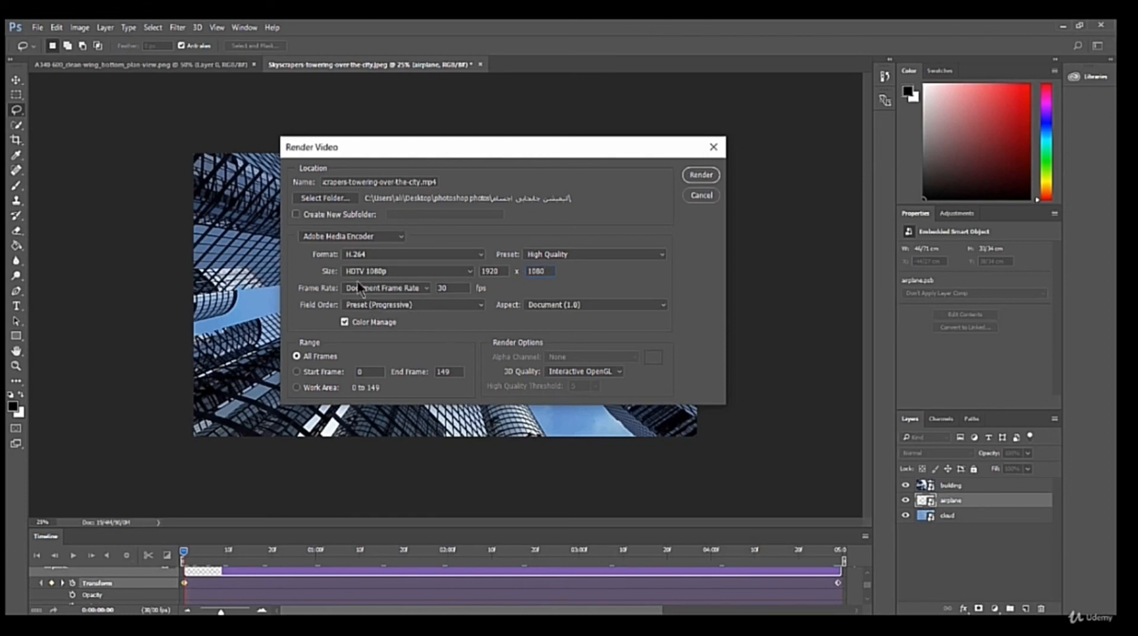
pyautogui.click(701, 174)
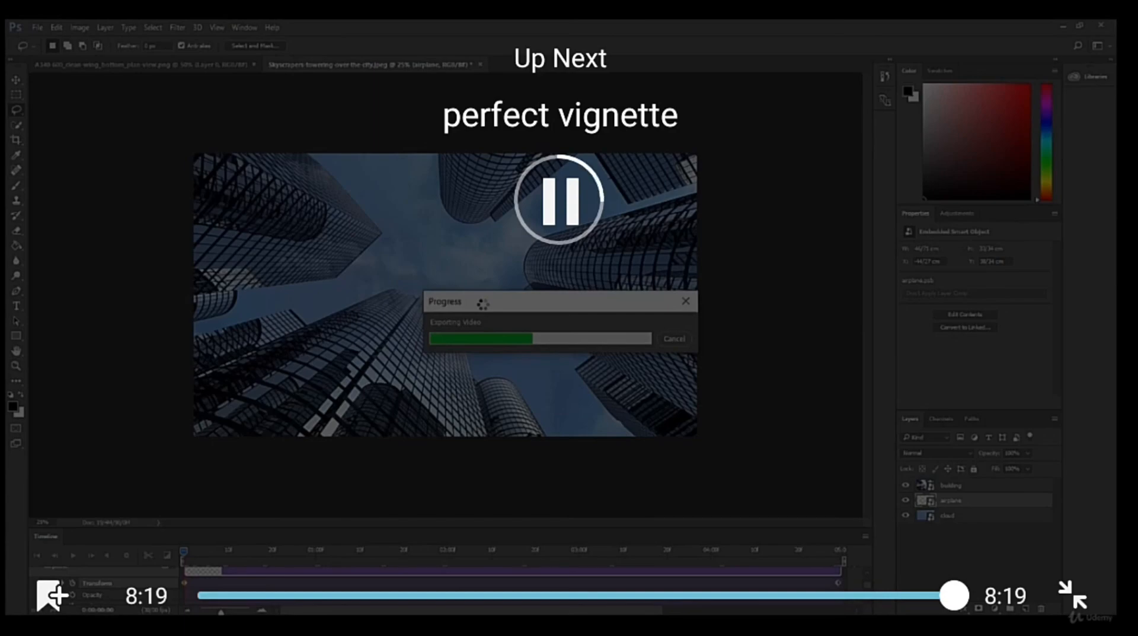
pyautogui.moveTo(940, 4); pyautogui.dragTo(934, 169)
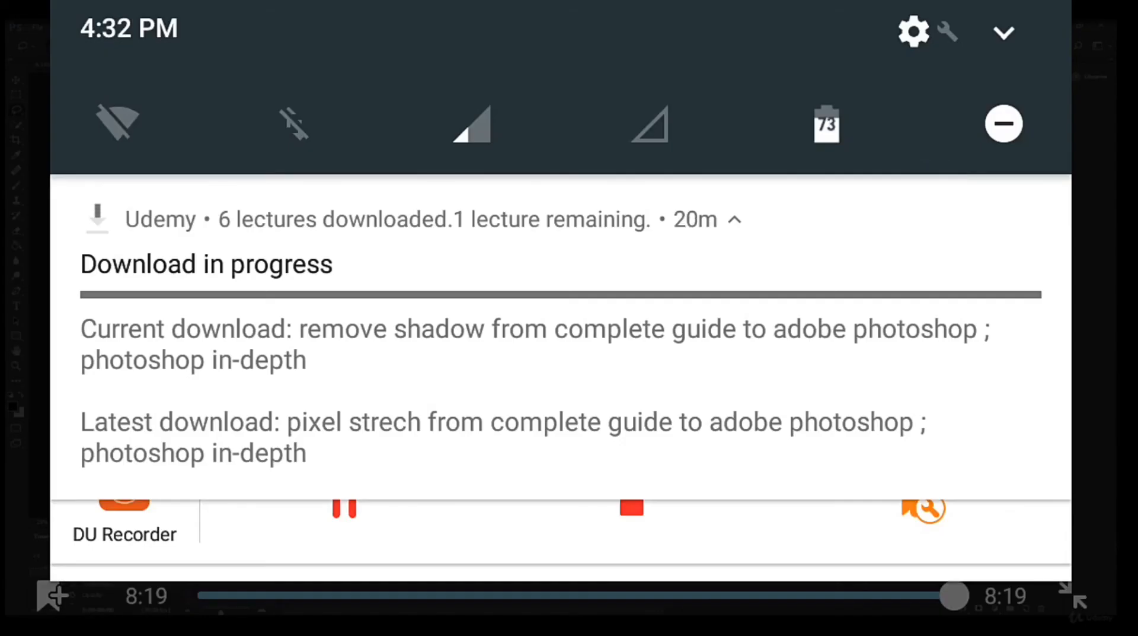